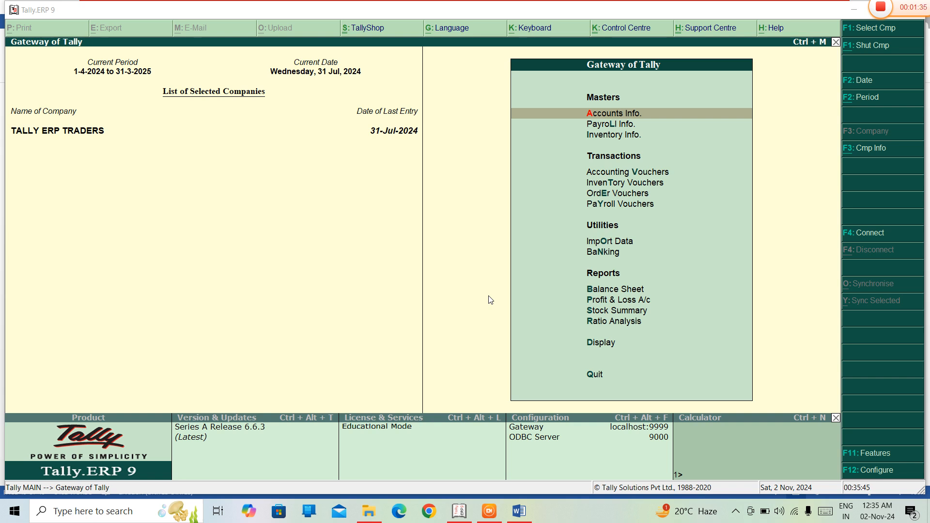
- Switch to Word and enter the heading 'LIST OF GOODS LIABLE TO BE TAXABLE UNDER REVERSE CHARGE IN GST' above the empty table
{"action": "left_click", "coordinate": [519, 510]}
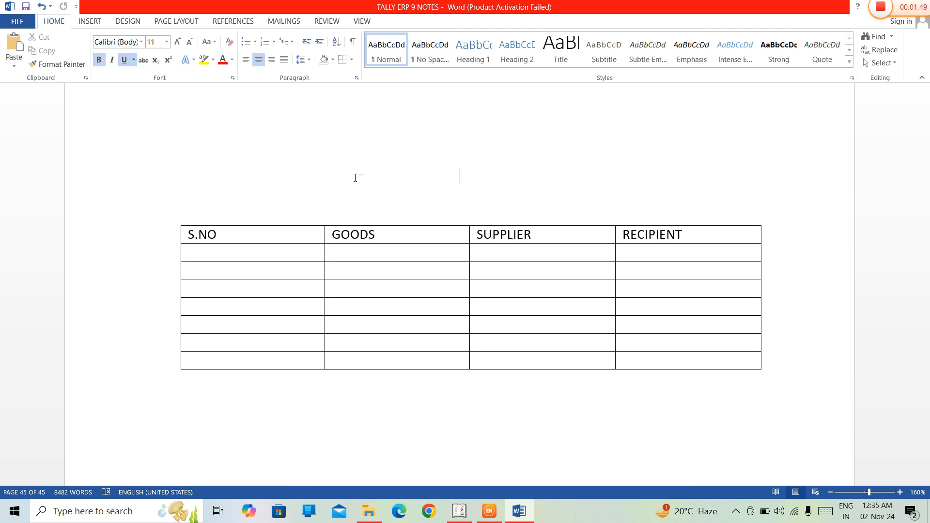
{"action": "type", "text": "LIST "}
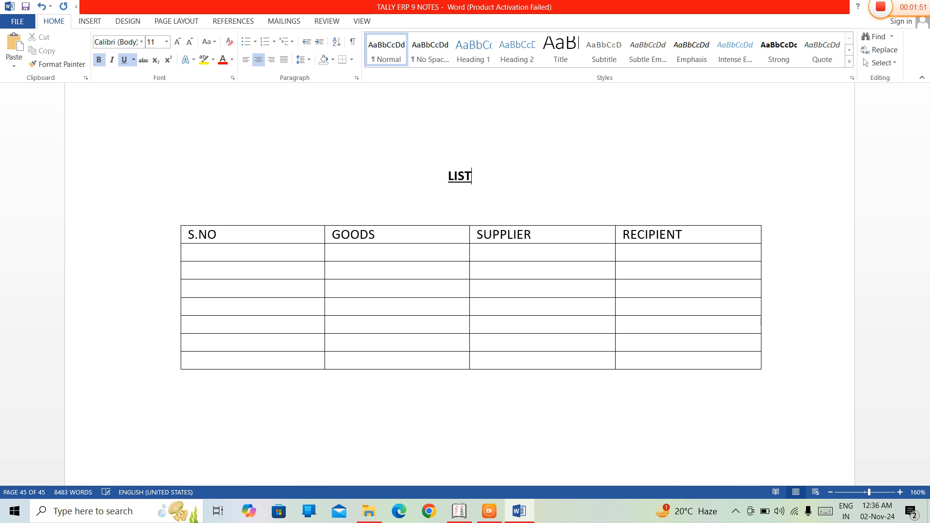
{"action": "type", "text": "OF GOODS"}
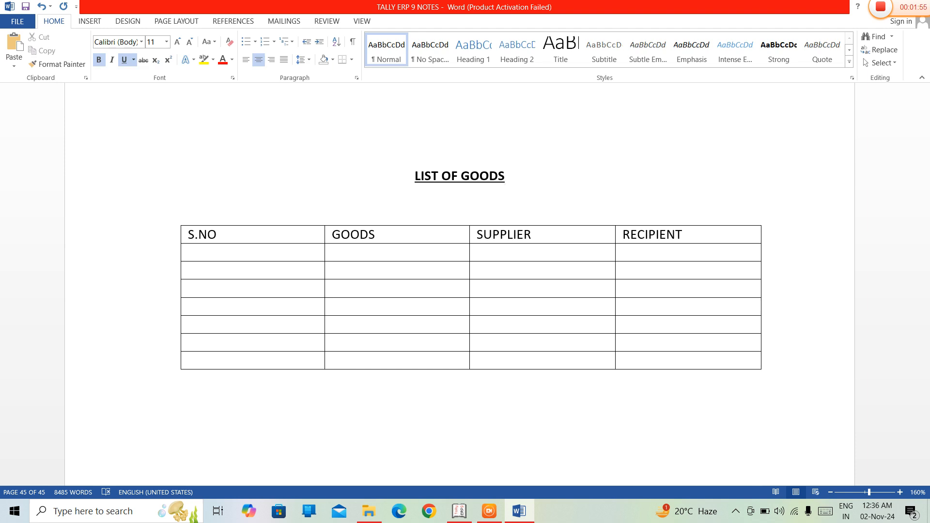
{"action": "type", "text": " LIABLE"}
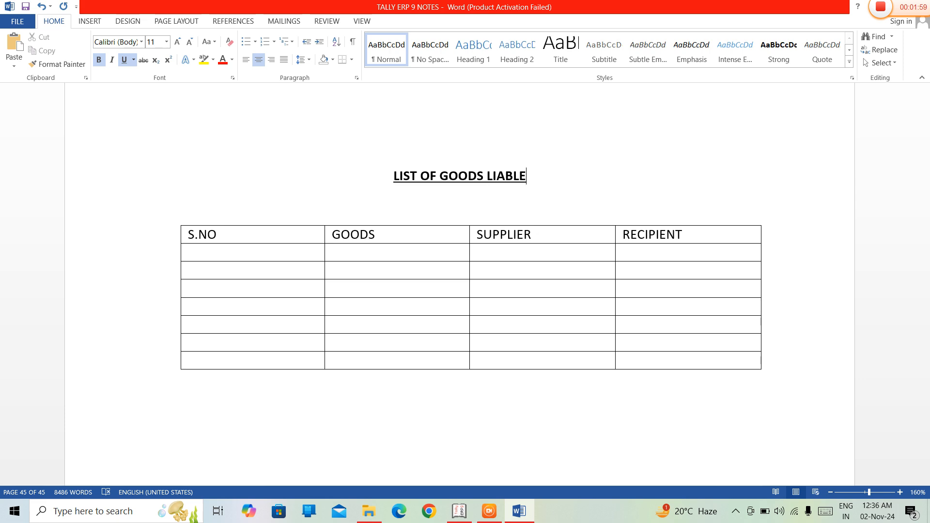
{"action": "type", "text": " T"}
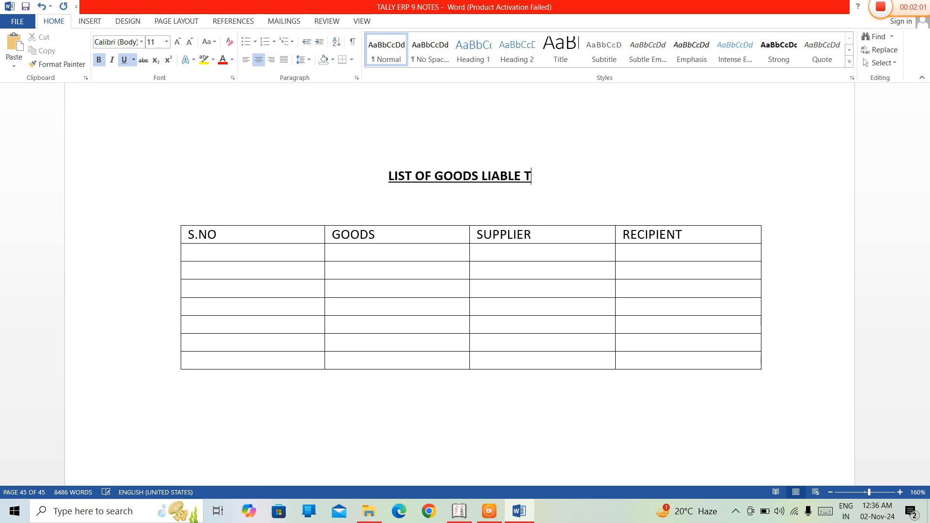
{"action": "type", "text": "O BE TAXABLE"}
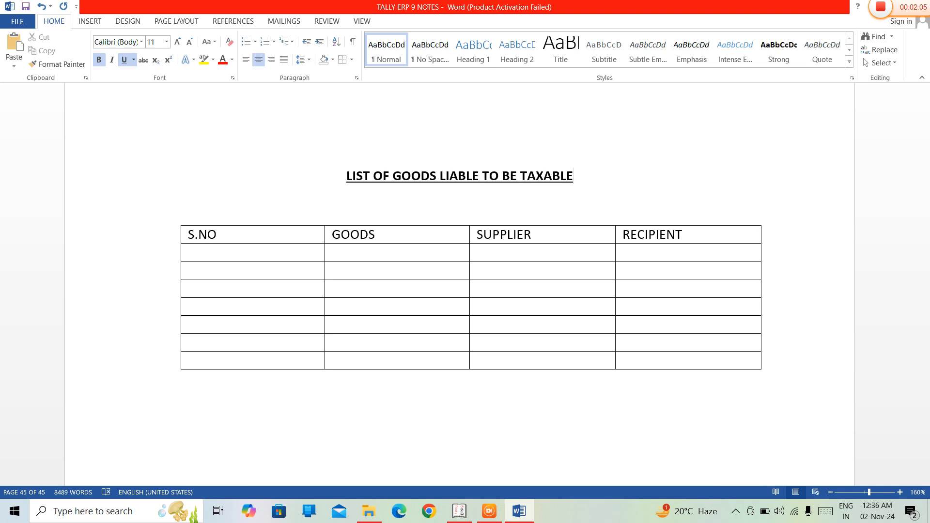
{"action": "type", "text": " UNDER "}
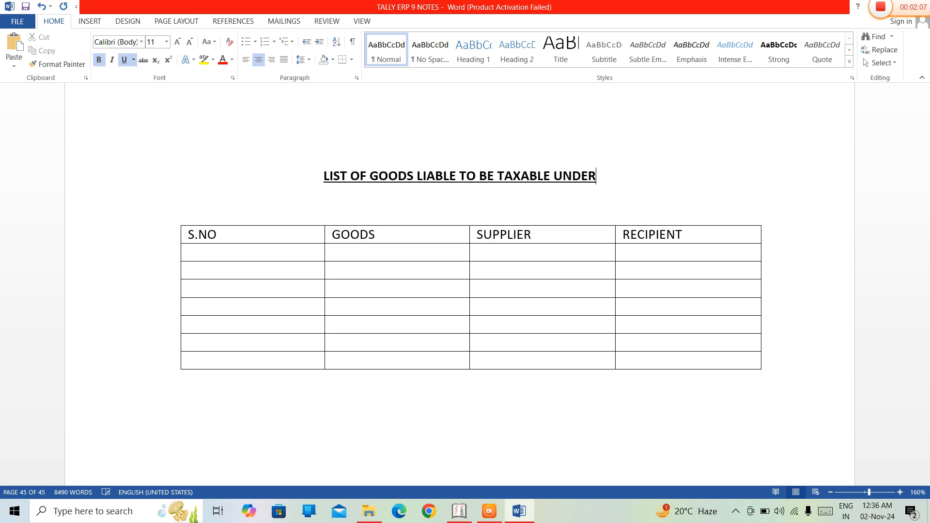
{"action": "type", "text": "REVERSE "}
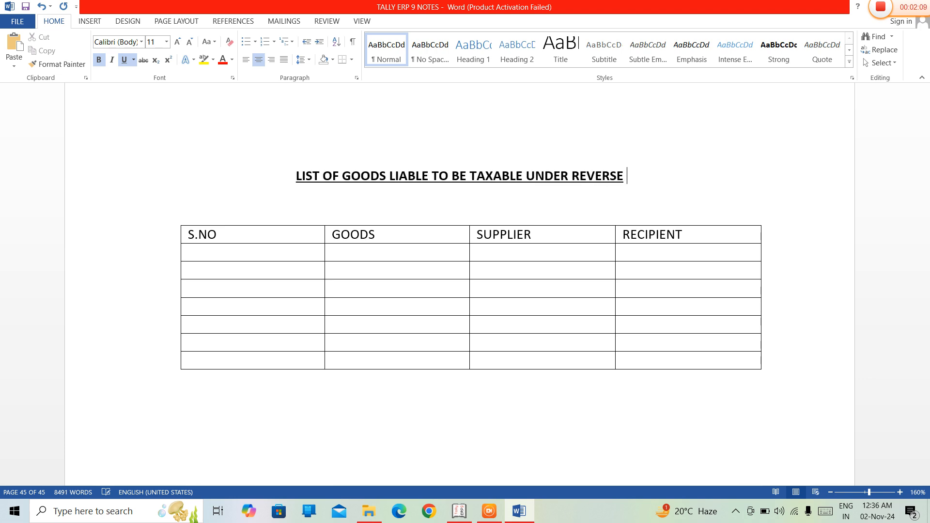
{"action": "type", "text": "CHARGE"}
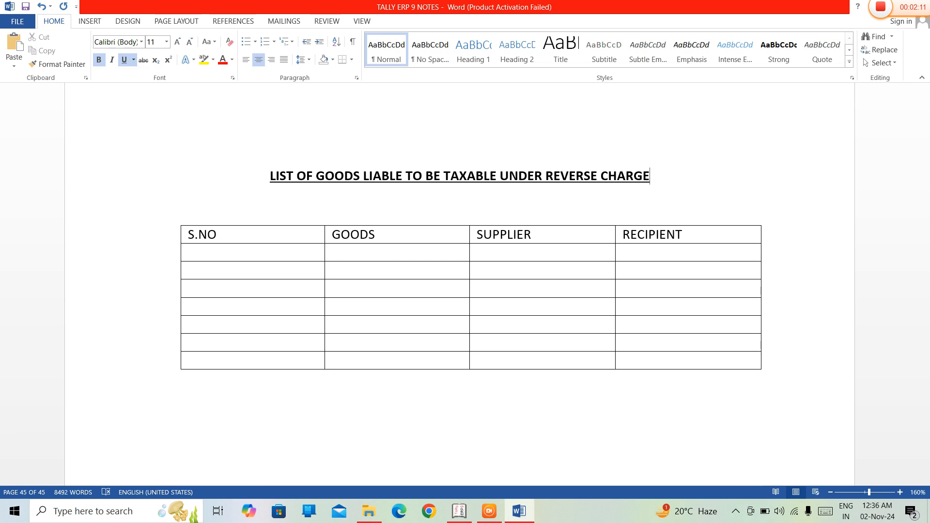
{"action": "type", "text": " IN GST"}
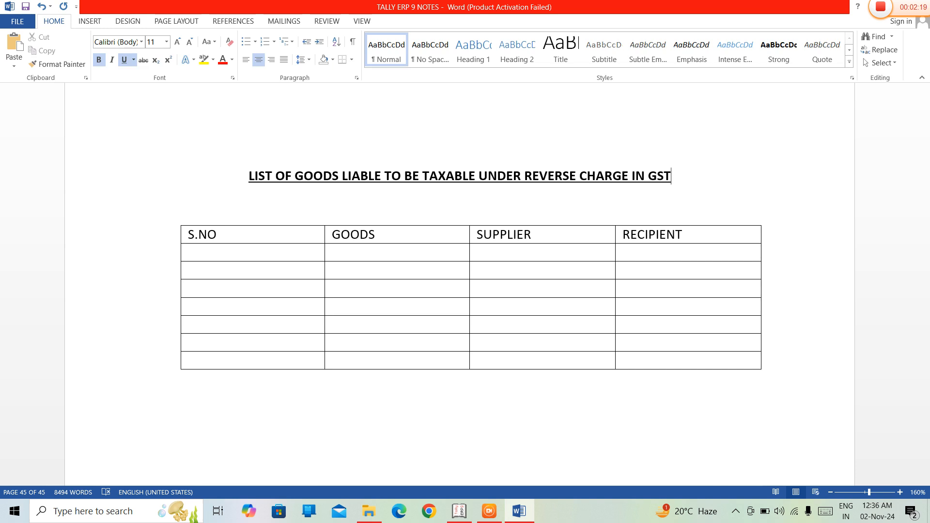
{"action": "key", "text": "Down"}
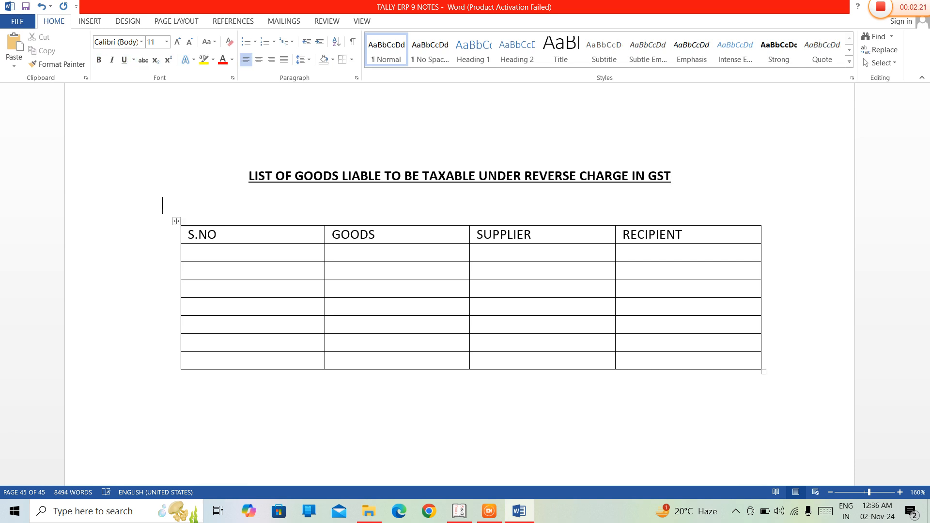
- Number the first row below the table's header as 1. in the S.NO column
{"action": "left_click", "coordinate": [634, 253]}
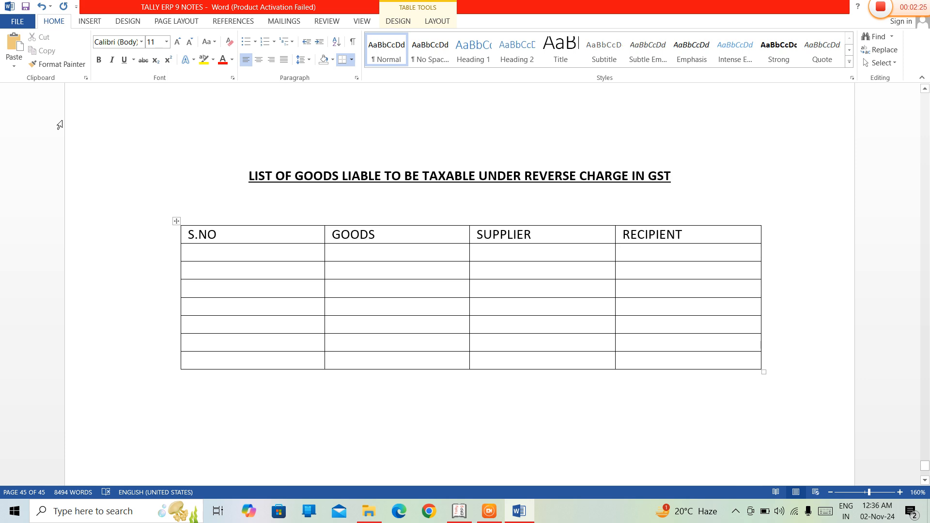
{"action": "left_click", "coordinate": [194, 252]}
{"action": "type", "text": "1. "}
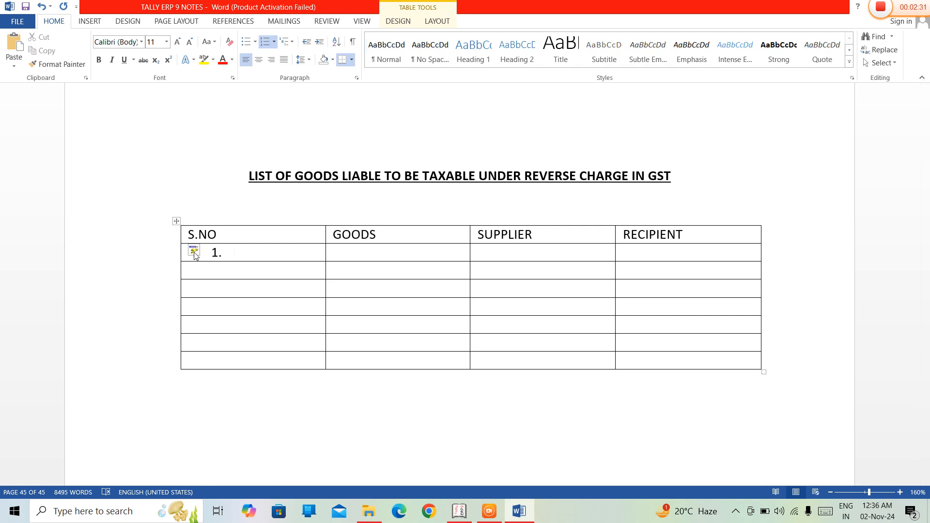
{"action": "type", "text": "CA"}
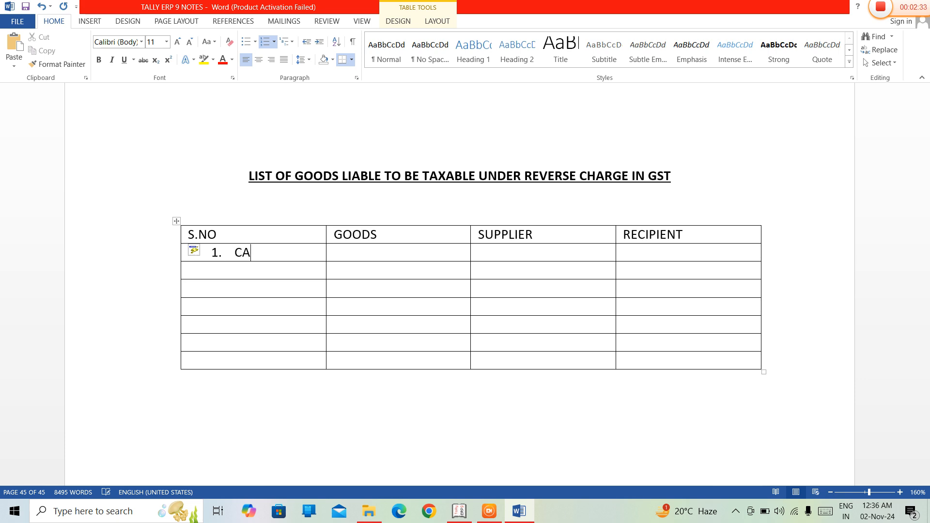
{"action": "type", "text": "SHEW NUTS"}
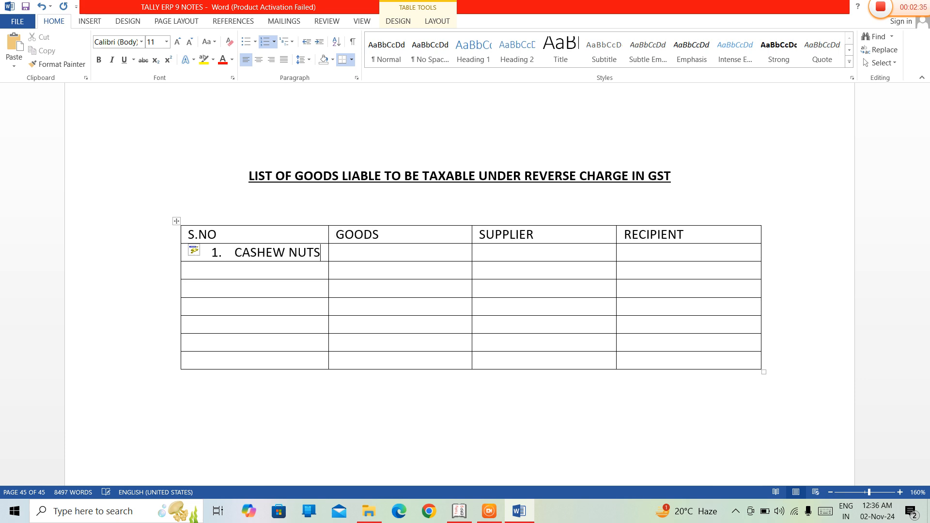
{"action": "key", "text": "BackSpace"}
{"action": "key", "text": "BackSpace"}
{"action": "key", "text": "BackSpace"}
{"action": "key", "text": "BackSpace"}
{"action": "key", "text": "BackSpace"}
{"action": "key", "text": "BackSpace"}
{"action": "key", "text": "BackSpace"}
{"action": "key", "text": "BackSpace"}
{"action": "key", "text": "BackSpace"}
{"action": "key", "text": "BackSpace"}
{"action": "key", "text": "BackSpace"}
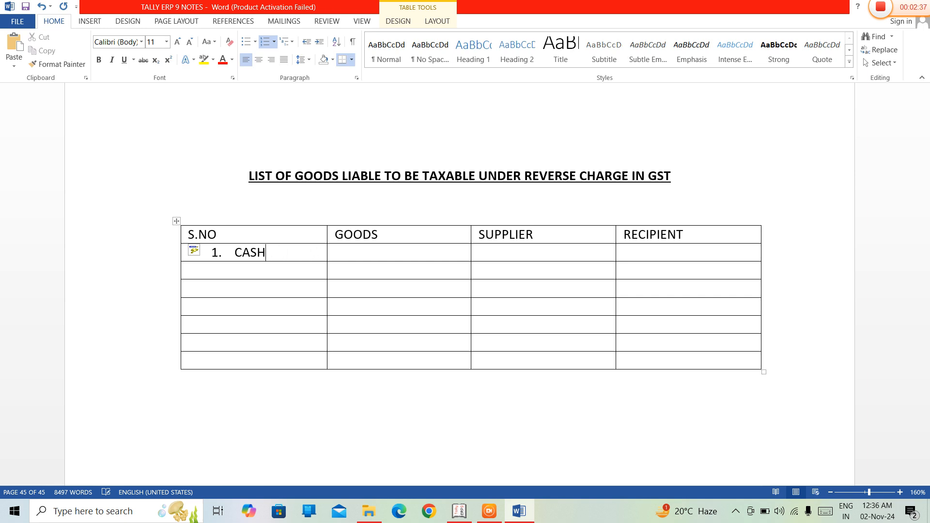
- Fill row 1 with goods CASHEW NUTS, supplier AGRICULTRIST and recipient REG TAXABLEPERSON
{"action": "key", "text": "Tab"}
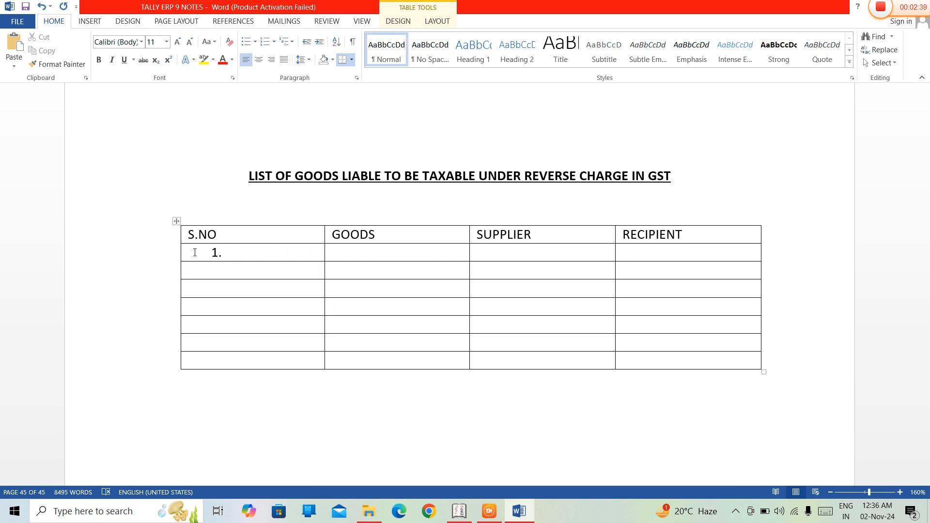
{"action": "type", "text": "CASHEW NUTS"}
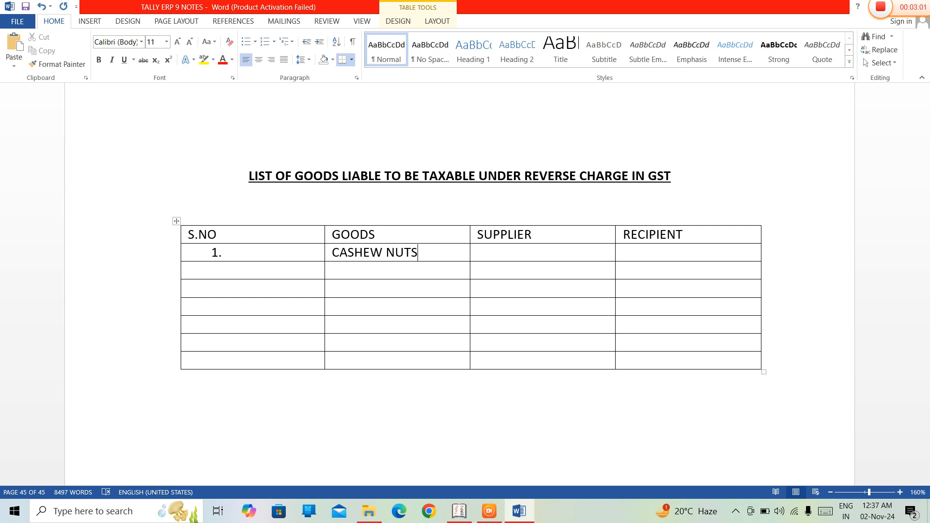
{"action": "key", "text": "Tab"}
{"action": "type", "text": "AGRICULTRIST"}
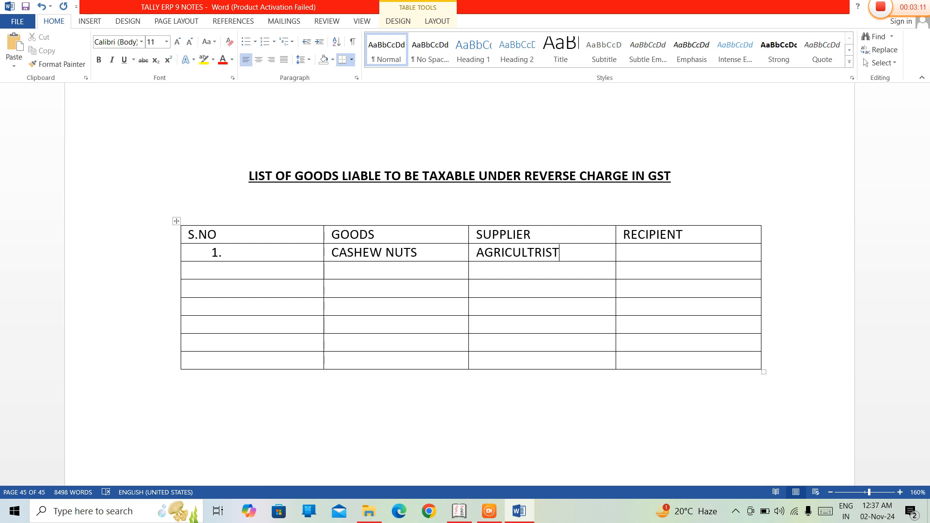
{"action": "key", "text": "Tab"}
{"action": "type", "text": "REG TAXABLE"}
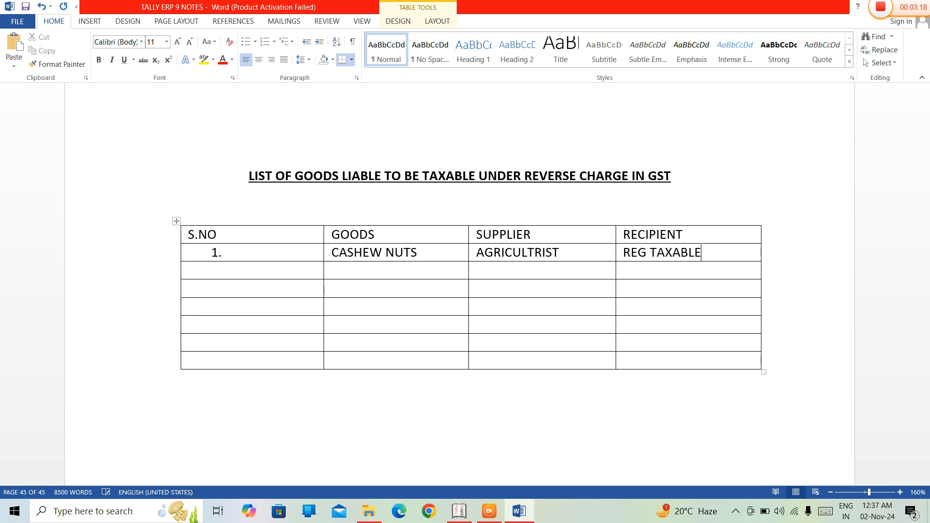
{"action": "type", "text": "PERSON"}
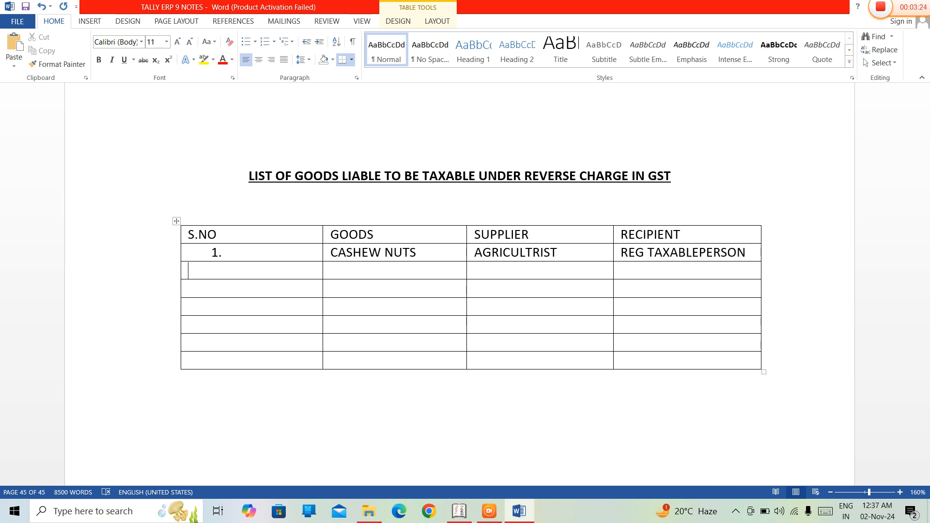
{"action": "type", "text": "BIDI"}
{"action": "key", "text": "BackSpace"}
{"action": "key", "text": "BackSpace"}
{"action": "key", "text": "BackSpace"}
{"action": "key", "text": "BackSpace"}
{"action": "key", "text": "BackSpace"}
- Number the second row 2. and enter Bidi leaves as its goods and AGRICULTURIST as its supplier
{"action": "type", "text": "2."}
{"action": "key", "text": "Tab"}
{"action": "type", "text": "bidi leaves"}
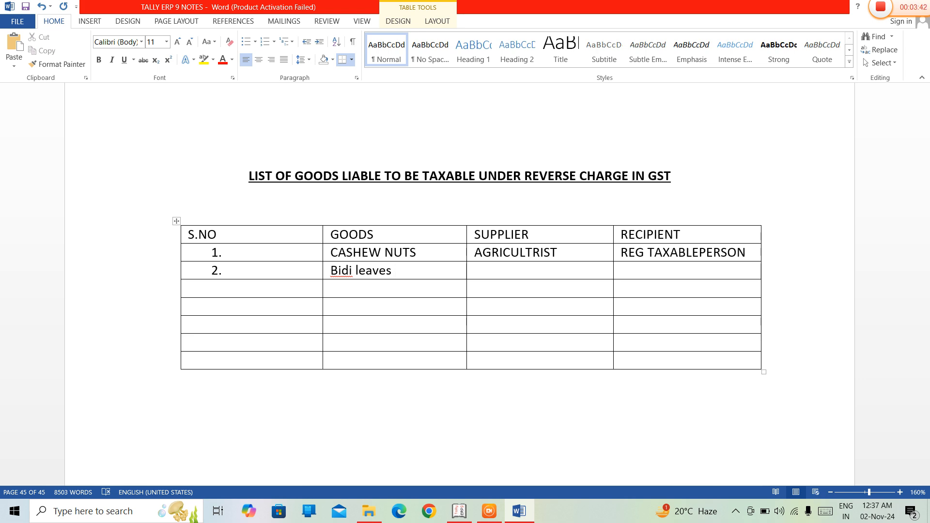
{"action": "key", "text": "Tab"}
{"action": "type", "text": "AGRICULTURIST"}
- Enter REG TAXABLE PERSON as the recipient for Bidi leaves and number the following row 3
{"action": "key", "text": "Tab"}
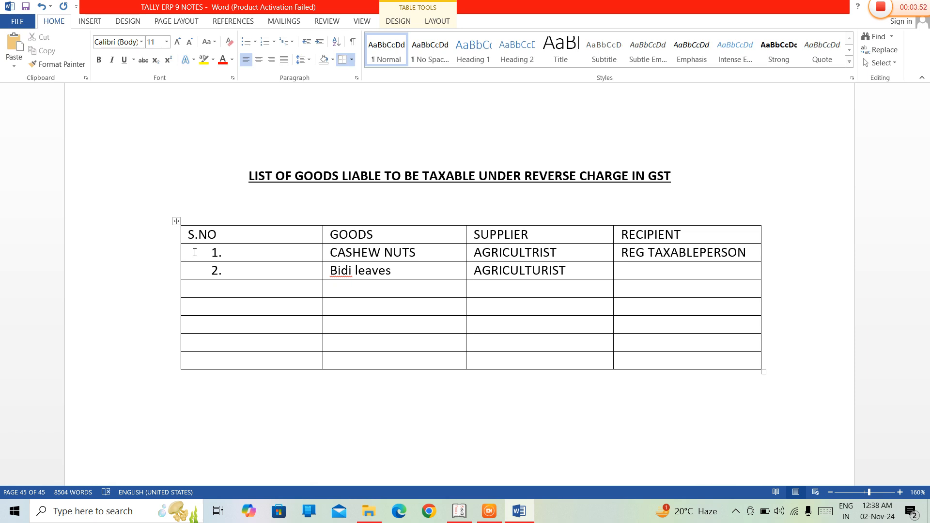
{"action": "type", "text": "REG TAABLE"}
{"action": "key", "text": "BackSpace"}
{"action": "type", "text": "E"}
{"action": "key", "text": "Left"}
{"action": "key", "text": "Left"}
{"action": "key", "text": "Left"}
{"action": "key", "text": "Left"}
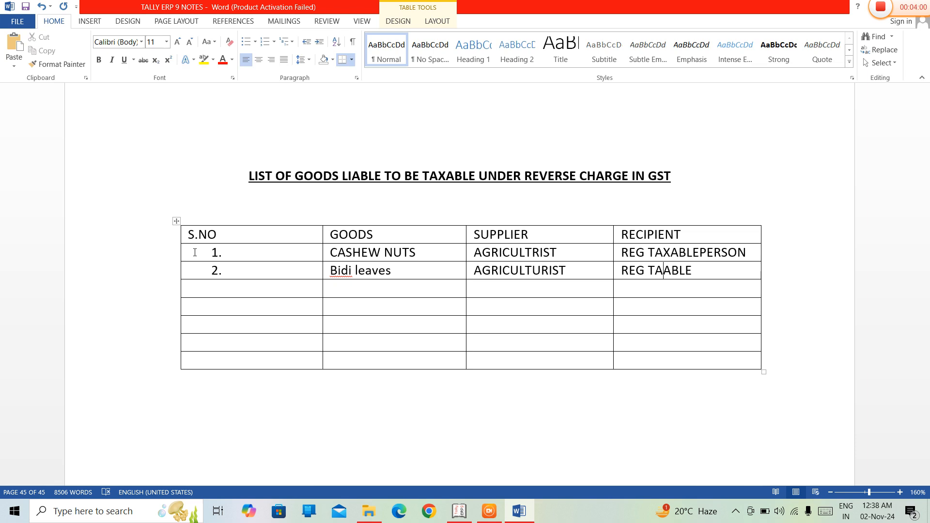
{"action": "type", "text": "C"}
{"action": "key", "text": "BackSpace"}
{"action": "type", "text": "X"}
{"action": "key", "text": "Right"}
{"action": "key", "text": "Right"}
{"action": "key", "text": "Right"}
{"action": "key", "text": "Right"}
{"action": "type", "text": "PERSO"}
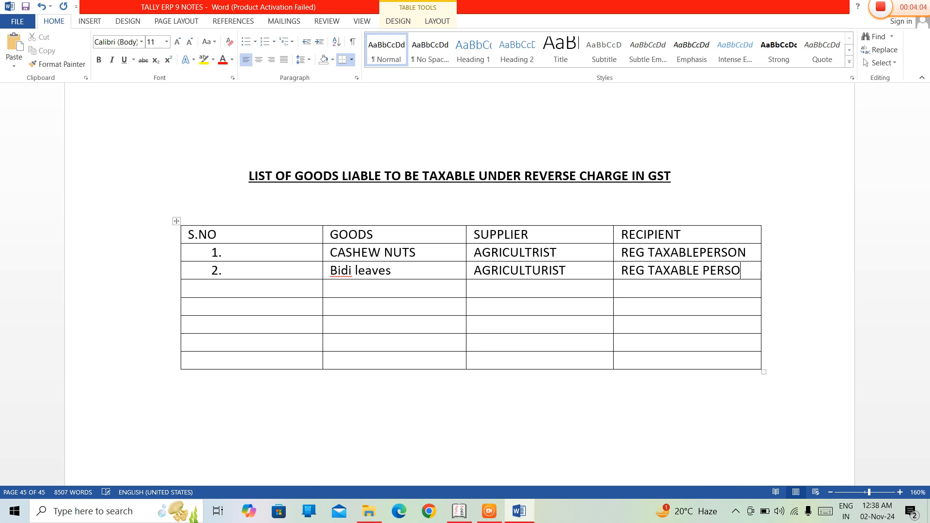
{"action": "type", "text": "N"}
{"action": "key", "text": "Tab"}
{"action": "type", "text": "3. "}
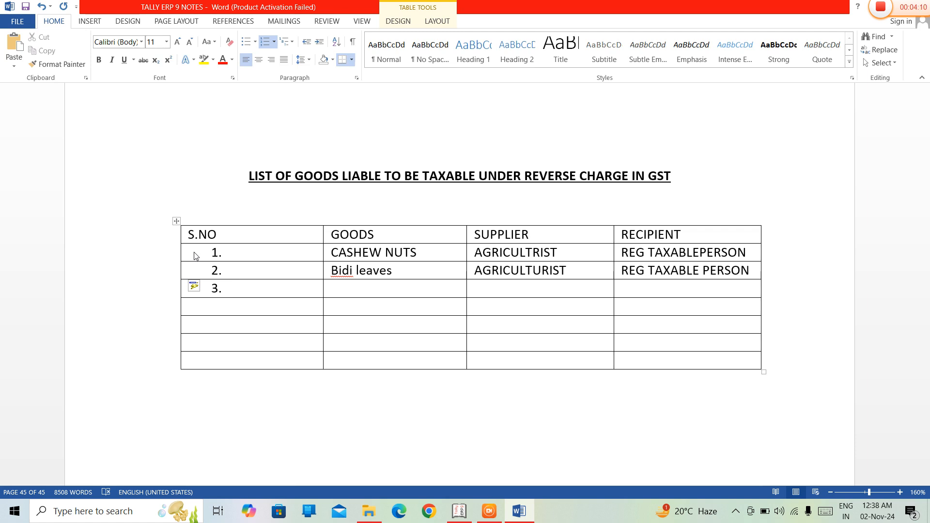
{"action": "type", "text": "TO"}
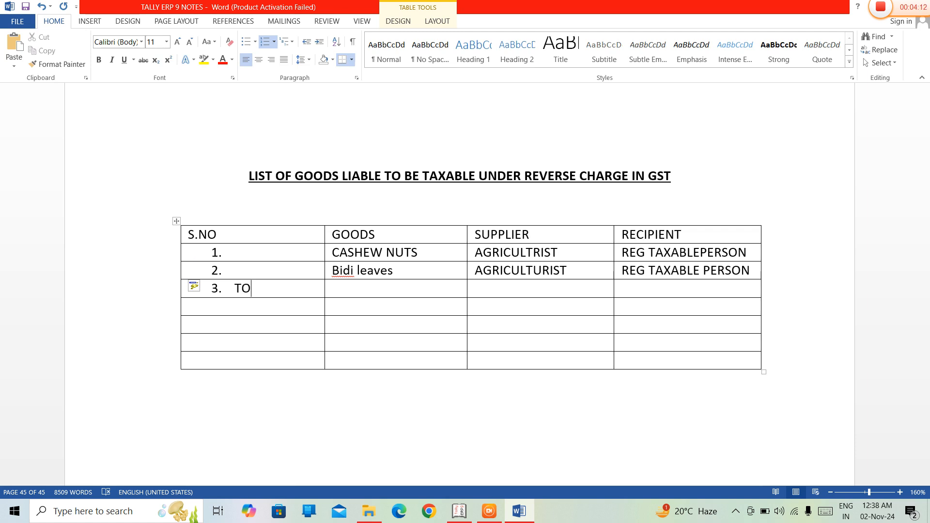
{"action": "key", "text": "BackSpace"}
{"action": "key", "text": "BackSpace"}
- Enter TOBACCO LEAVES as the goods and AGRICULTURIST as the supplier in row 3
{"action": "key", "text": "Tab"}
{"action": "type", "text": "TO"}
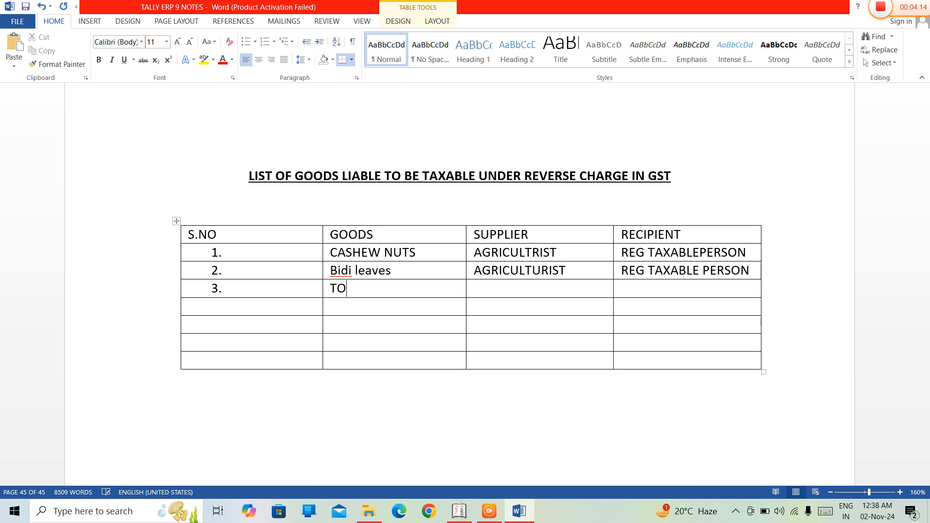
{"action": "type", "text": "BACCO"}
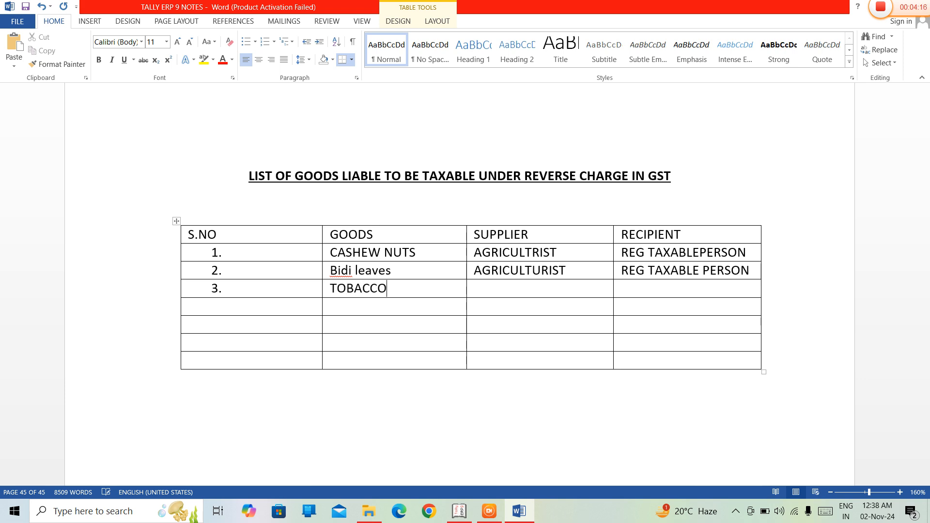
{"action": "type", "text": " LEAVES"}
{"action": "key", "text": "Tab"}
{"action": "type", "text": "AGRI"}
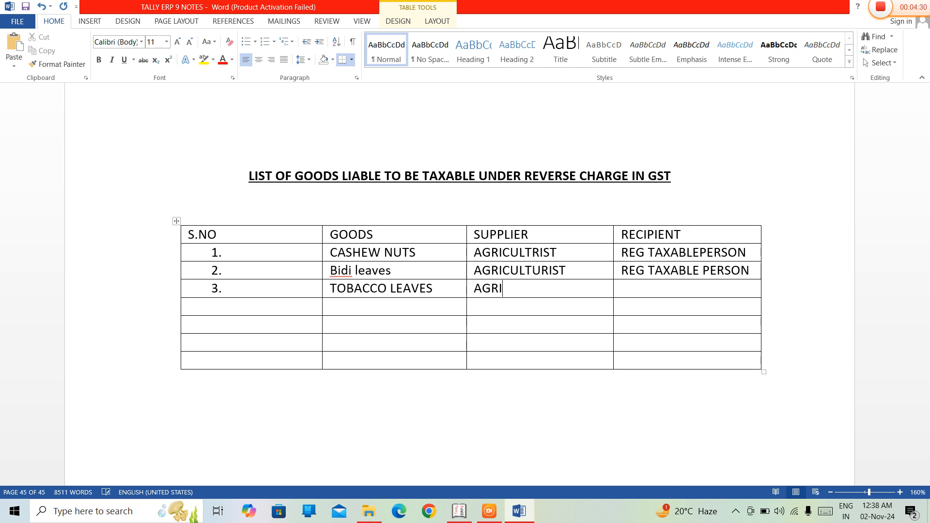
{"action": "type", "text": "CULRUT"}
{"action": "key", "text": "BackSpace"}
{"action": "key", "text": "BackSpace"}
{"action": "key", "text": "BackSpace"}
{"action": "type", "text": "TURIST"}
- Enter REG TAXABLE PERSON as the recipient for TOBACCO LEAVES in row 3
{"action": "key", "text": "Tab"}
{"action": "type", "text": "RE"}
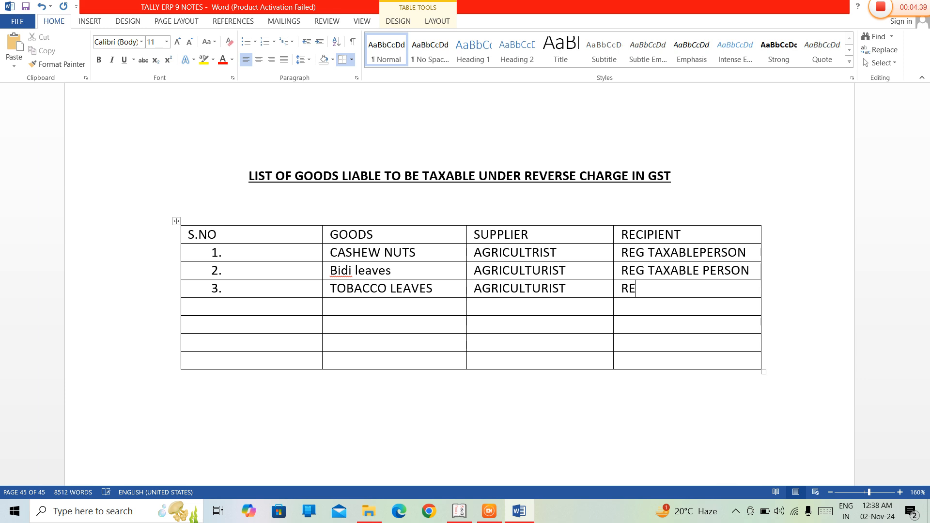
{"action": "type", "text": "G TAXABLE PERSON"}
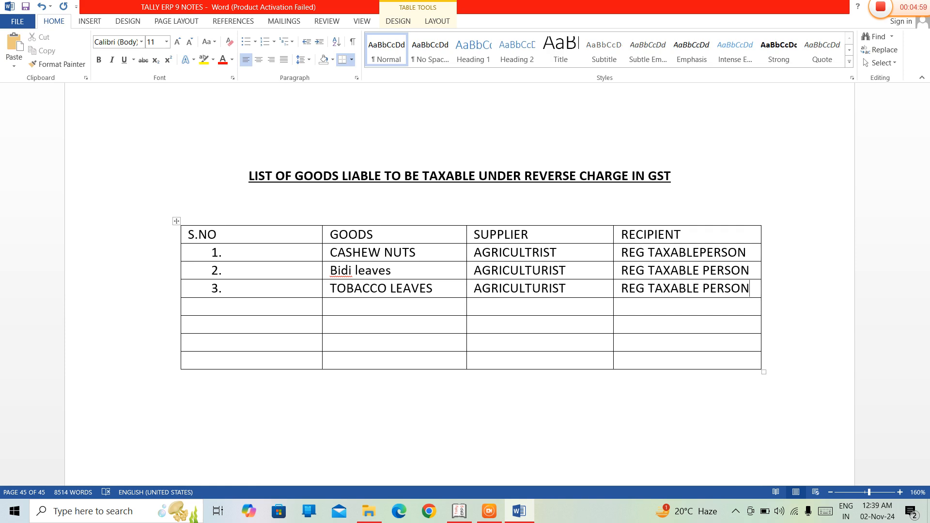
- Number the fourth row 4. and enter SILK YARN as goods, MANUFACTURER as supplier and REG TAXABLE PERSON as recipient
{"action": "key", "text": "Tab"}
{"action": "type", "text": "4."}
{"action": "key", "text": "Tab"}
{"action": "type", "text": "SILK YARN"}
{"action": "key", "text": "Tab"}
{"action": "type", "text": "A"}
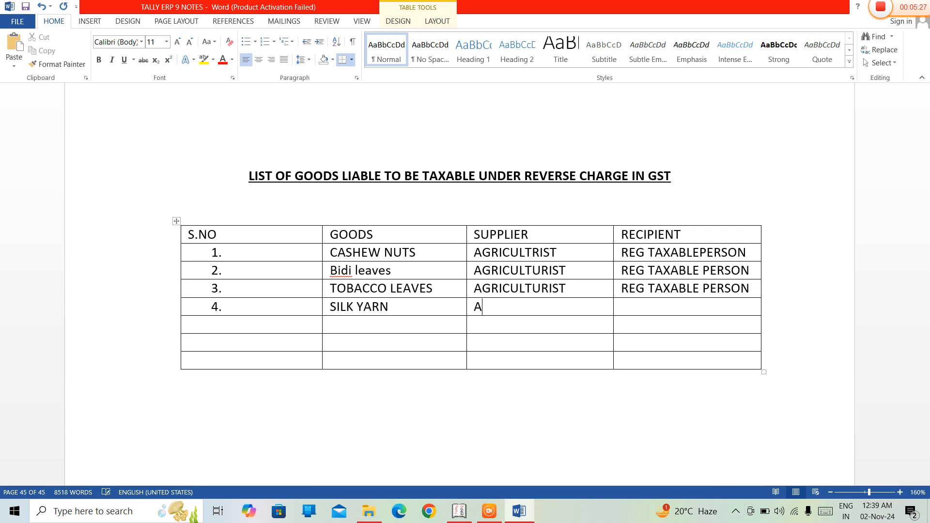
{"action": "key", "text": "BackSpace"}
{"action": "type", "text": "MANUFACTURER"}
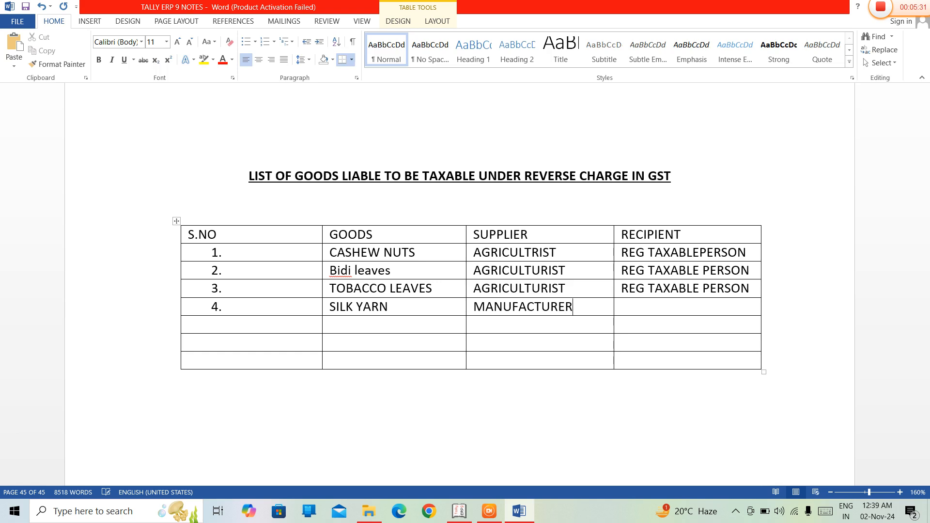
{"action": "key", "text": "Tab"}
{"action": "type", "text": "REG TAXABLE PERSO"}
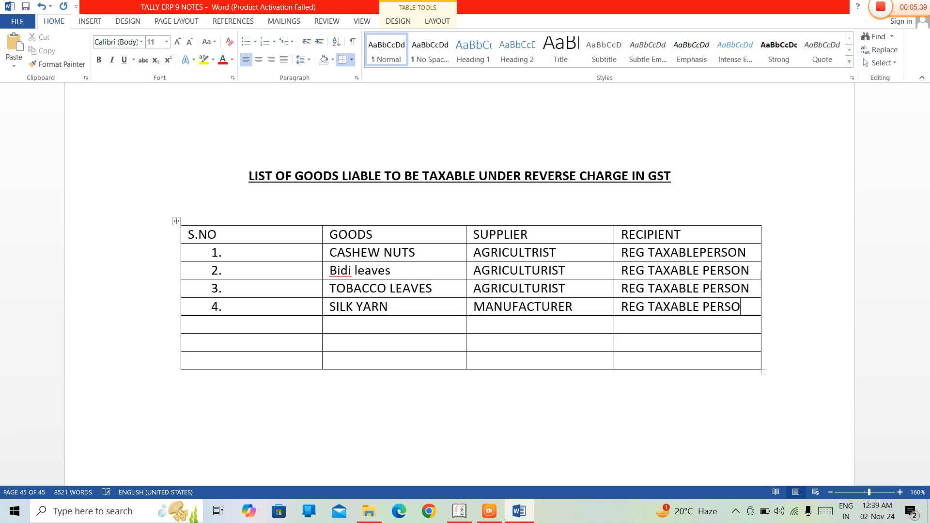
{"action": "type", "text": "N"}
- Number the fifth row 5. and enter WASTE OR SCRAP as its goods
{"action": "key", "text": "Tab"}
{"action": "type", "text": "5."}
{"action": "key", "text": "Tab"}
{"action": "type", "text": "WASTE OR SCRAP"}
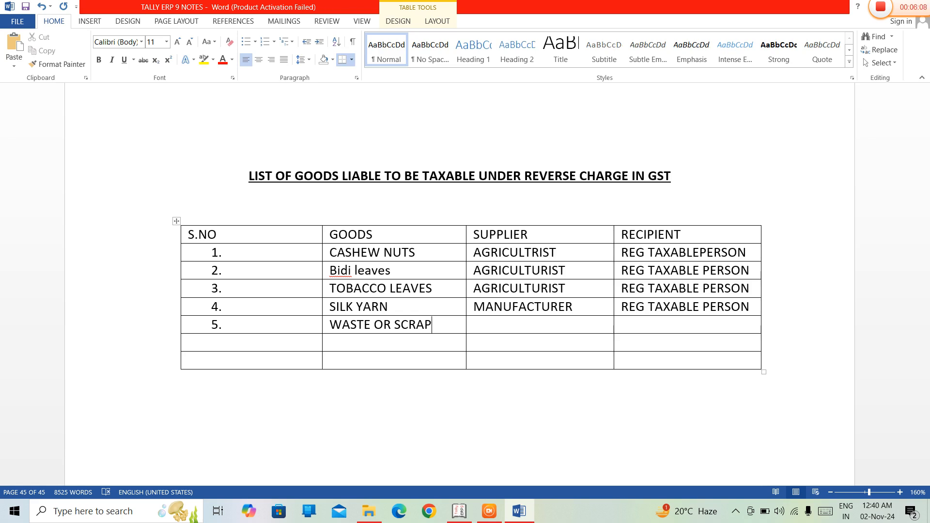
- Skip the supplier and recipient of WASTE OR SCRAP and fill row 6. with LOTTERY SUPPLY as goods and STATEGOVT, UT as supplier
{"action": "key", "text": "Tab"}
{"action": "key", "text": "Tab"}
{"action": "key", "text": "Tab"}
{"action": "type", "text": "6."}
{"action": "key", "text": "Tab"}
{"action": "type", "text": "LOTTERY SUPPLY"}
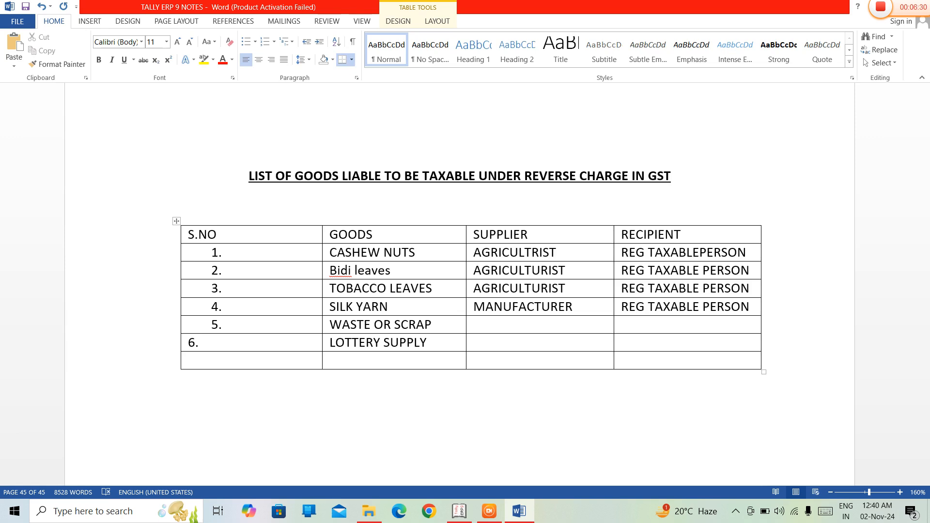
{"action": "type", "text": "S"}
{"action": "key", "text": "BackSpace"}
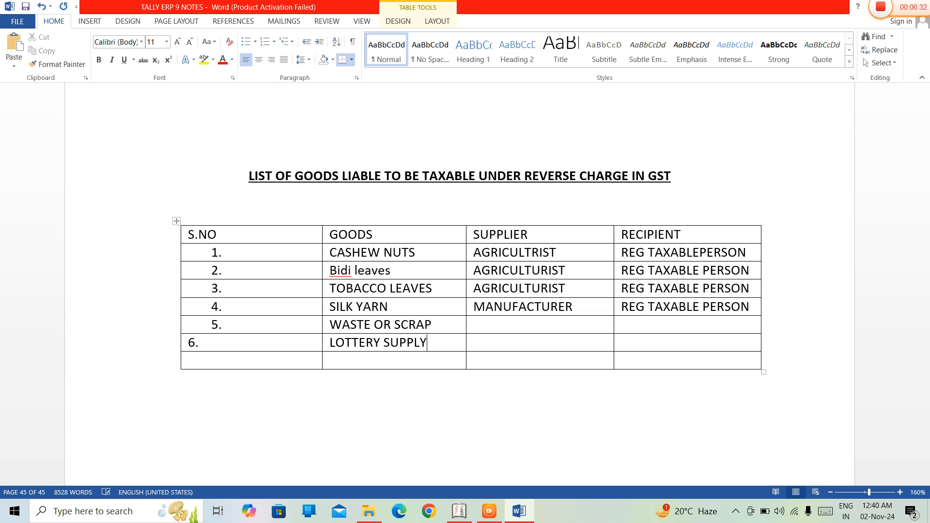
{"action": "key", "text": "Tab"}
{"action": "type", "text": "STATEGOV"}
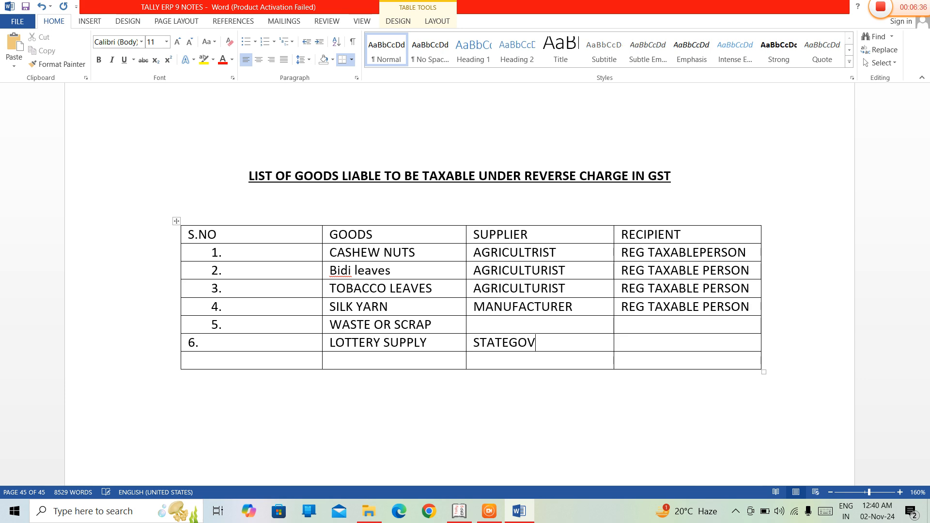
{"action": "type", "text": "T, UT"}
- Enter LOTTERY DISTRIBUTOR OR SELLING AGENT as the recipient for LOTTERY SUPPLY, correcting the misspelt first word
{"action": "key", "text": "Tab"}
{"action": "type", "text": "LOTTT"}
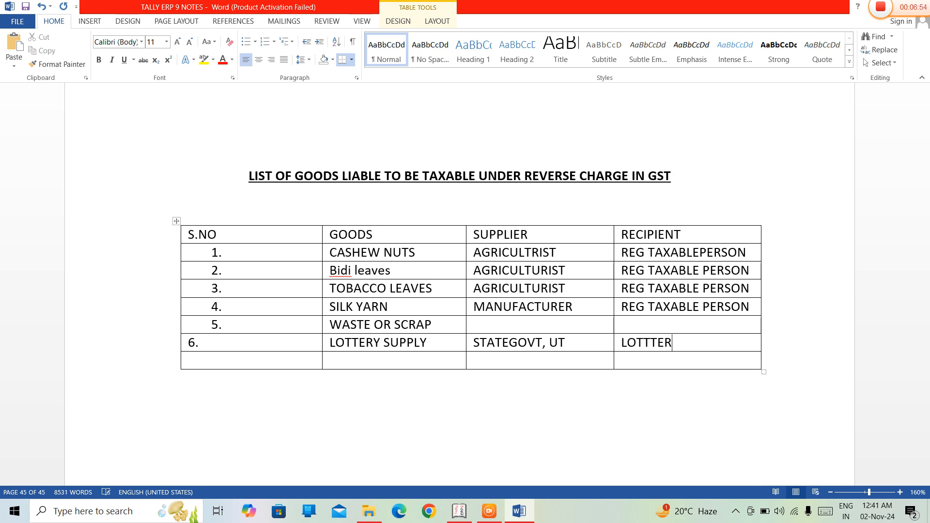
{"action": "type", "text": "Y"}
{"action": "key", "text": "Left"}
{"action": "key", "text": "Left"}
{"action": "key", "text": "Left"}
{"action": "key", "text": "BackSpace"}
{"action": "key", "text": "Right"}
{"action": "key", "text": "Right"}
{"action": "key", "text": "Right"}
{"action": "type", "text": "DISTRIBUTOR"}
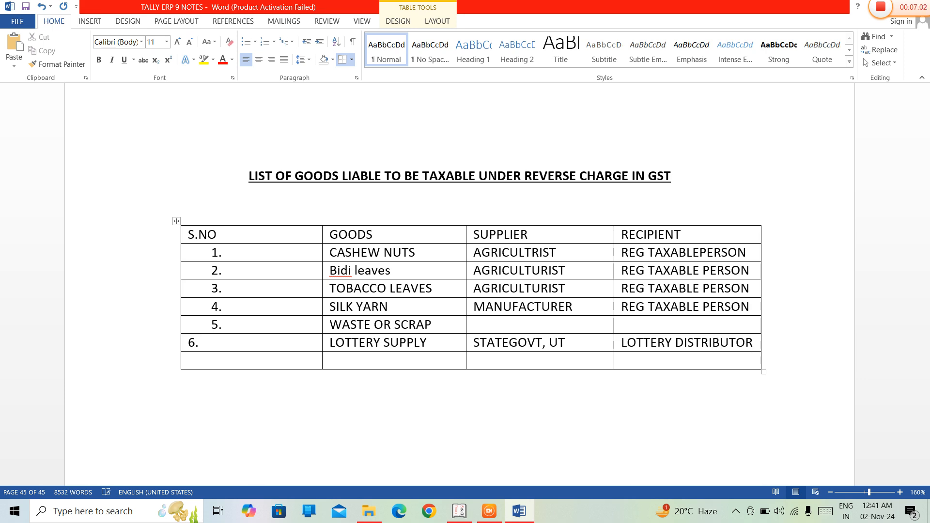
{"action": "type", "text": " OR SEL"}
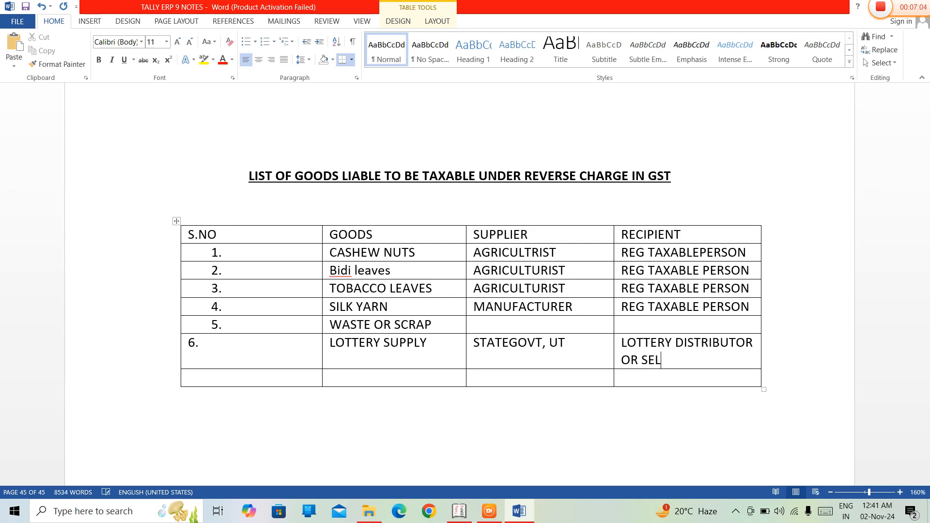
{"action": "type", "text": "LING AGENT"}
- Number the last row as part of the automatic list and re-enter 6. for LOTTERY SUPPLY so the numbering runs in sequence
{"action": "key", "text": "Tab"}
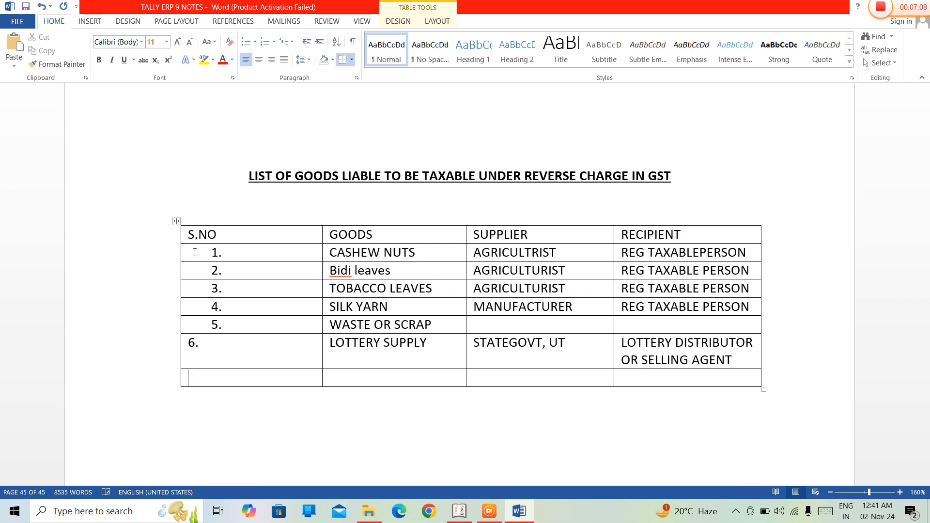
{"action": "type", "text": "7"}
{"action": "type", "text": "."}
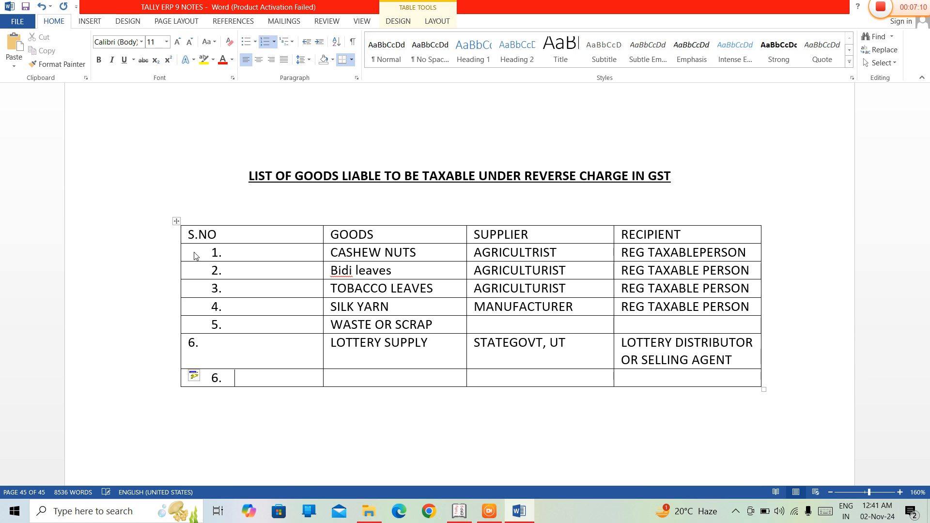
{"action": "key", "text": "BackSpace"}
{"action": "key", "text": "BackSpace"}
{"action": "type", "text": "7."}
{"action": "left_click", "coordinate": [198, 343]}
{"action": "key", "text": "BackSpace"}
{"action": "key", "text": "BackSpace"}
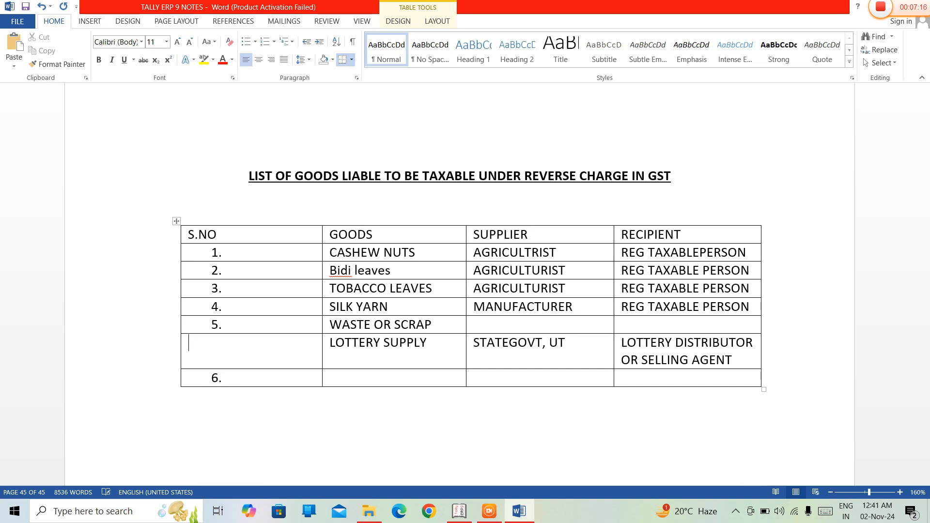
{"action": "type", "text": "6."}
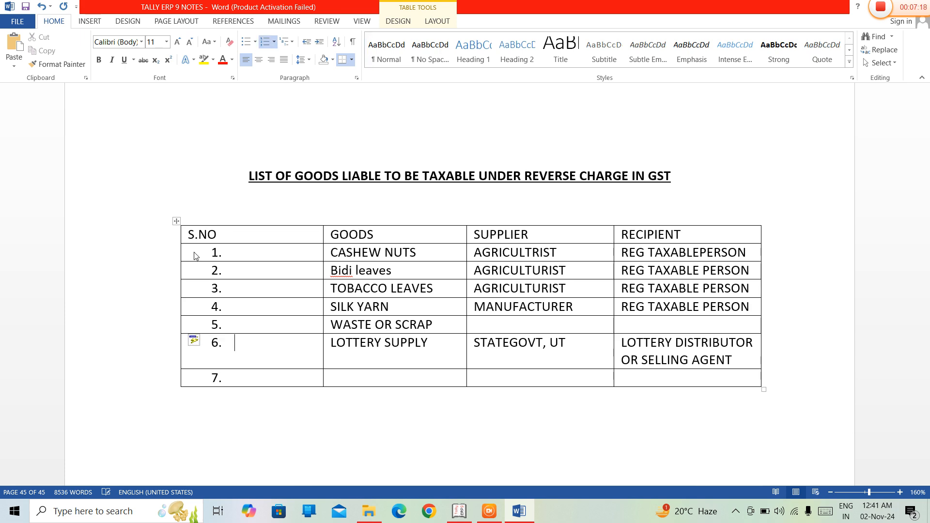
- Enter USED MOTOR VEHICLES as the goods in row 7, with REG PERSON as supplier and UNREG PERSON as recipient
{"action": "key", "text": "Down"}
{"action": "key", "text": "Tab"}
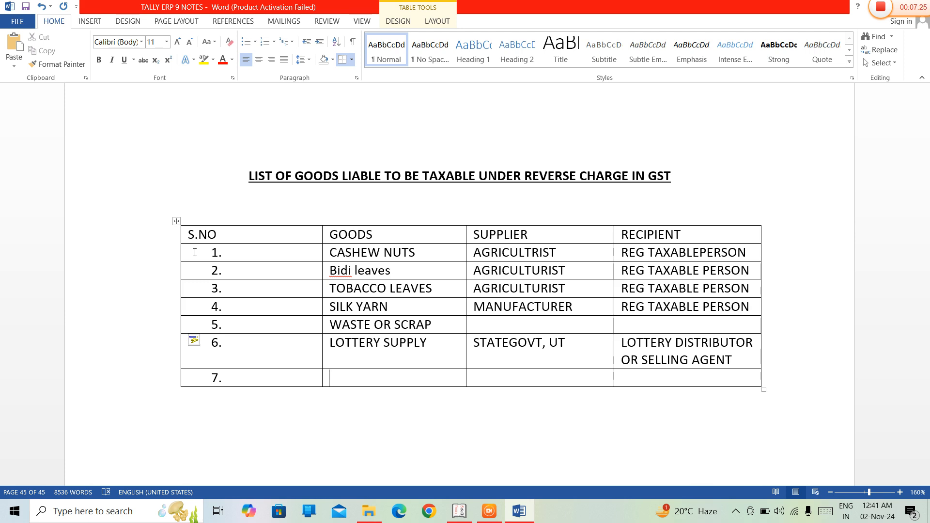
{"action": "type", "text": "USED MOTOR"}
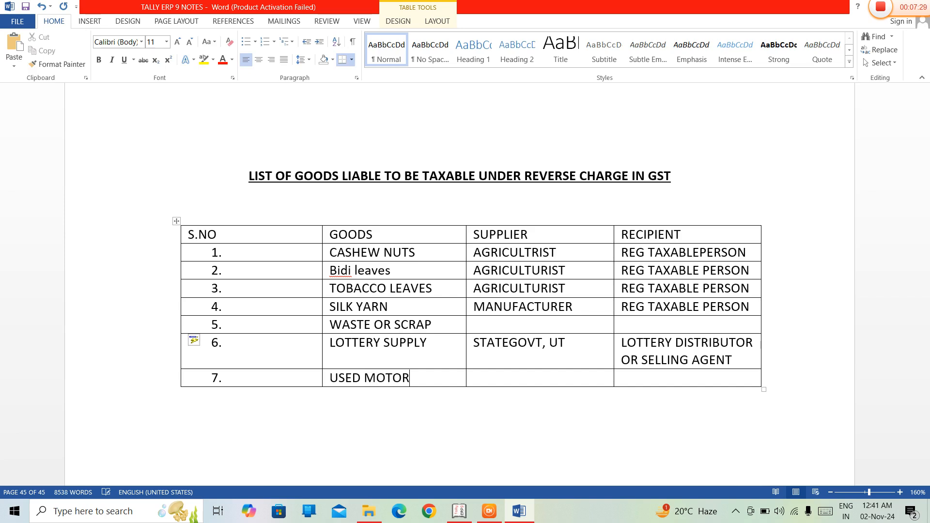
{"action": "type", "text": " VEHICLES"}
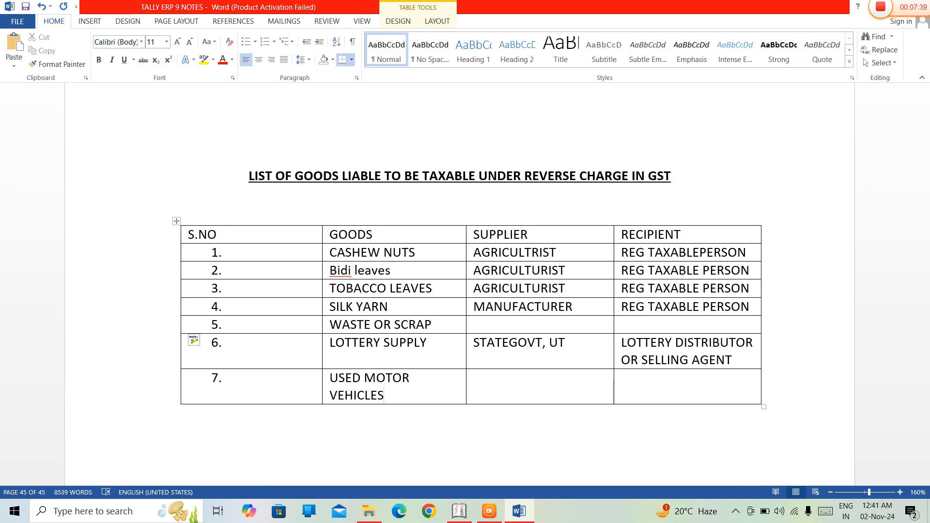
{"action": "key", "text": "Tab"}
{"action": "type", "text": "REG PERSON"}
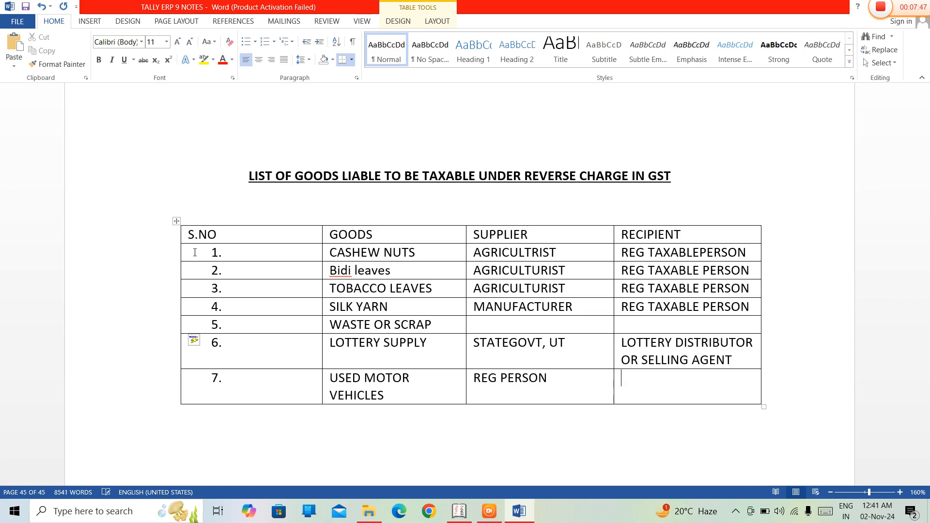
{"action": "type", "text": "UNREG PERSON"}
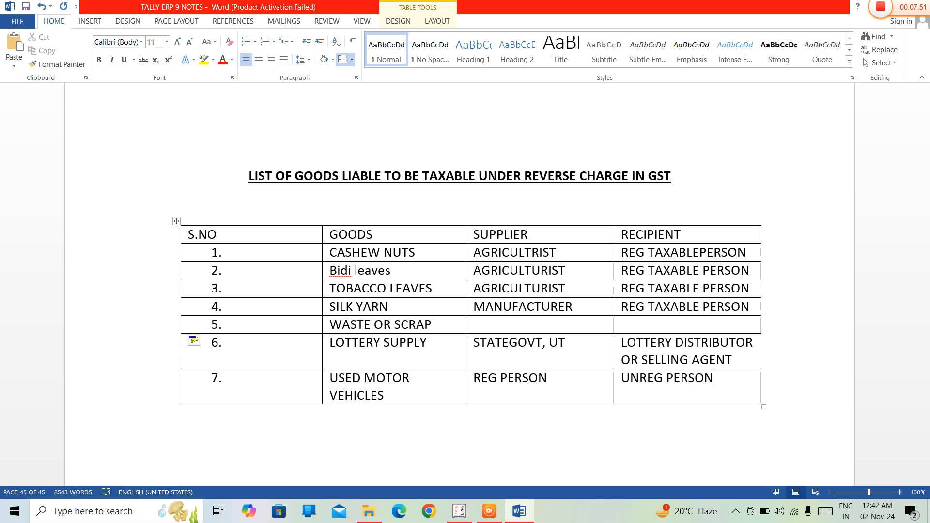
- Add an eighth row with CEREALS, PULSES ETC as goods, UNREG PERSON as supplier and NON-REG PERSON as recipient
{"action": "key", "text": "Tab"}
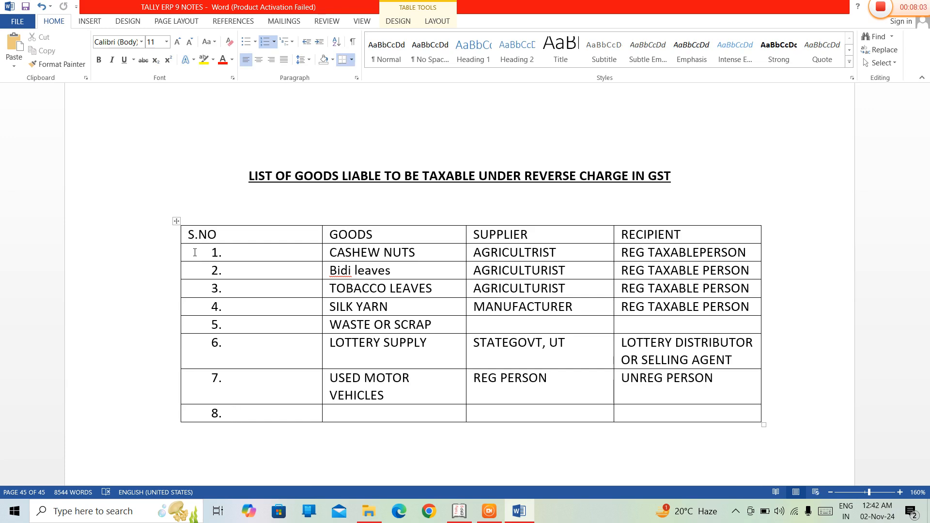
{"action": "key", "text": "Tab"}
{"action": "type", "text": "C"}
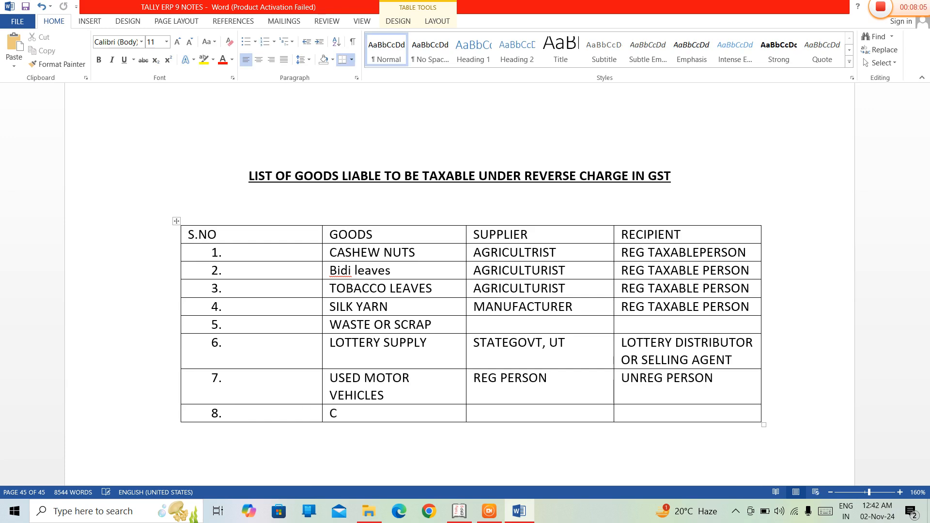
{"action": "type", "text": "EREALS, PULSES"}
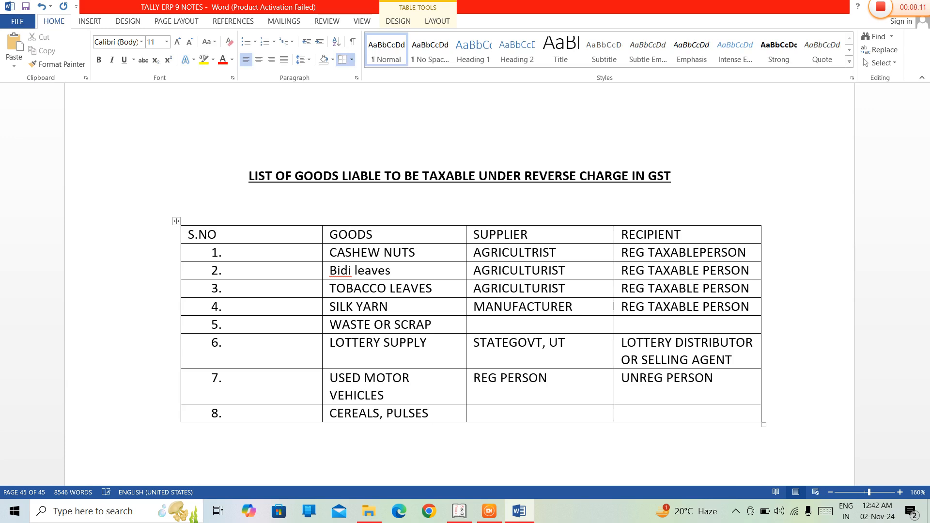
{"action": "type", "text": " ETC"}
{"action": "type", "text": "UNREG "}
{"action": "type", "text": "PERSON"}
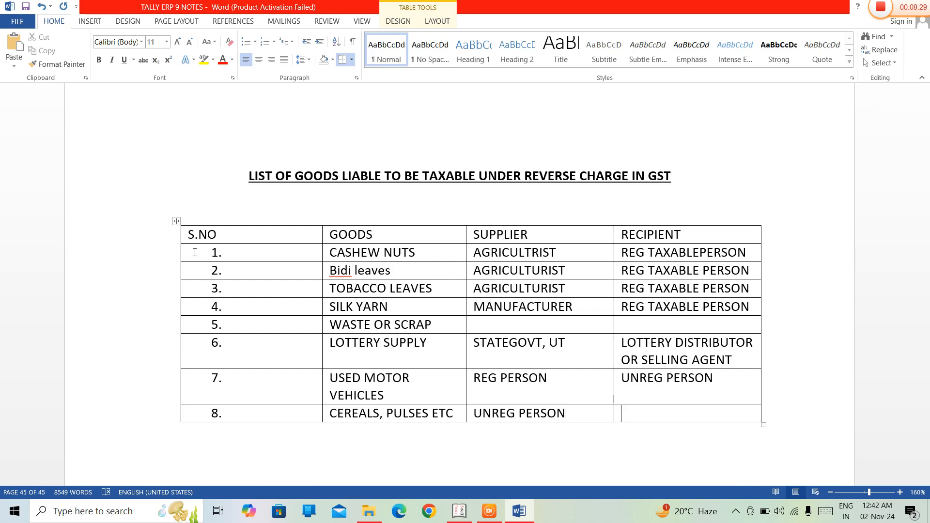
{"action": "type", "text": "NON-REG PE"}
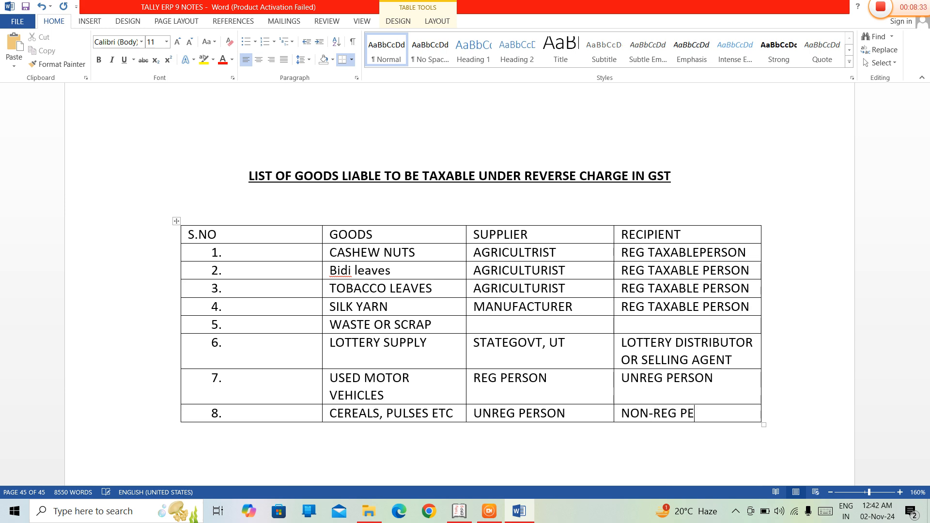
{"action": "type", "text": "RSON"}
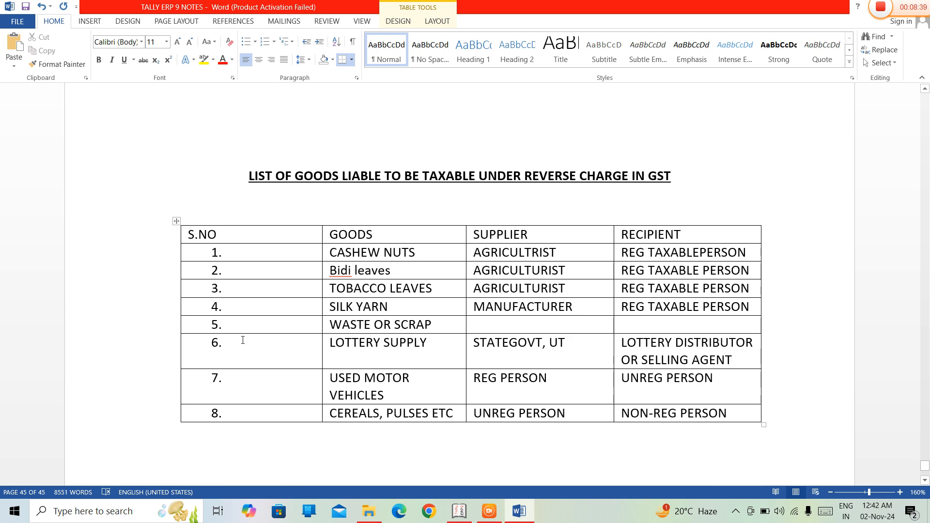
- Change the recipient for CEREALS, PULSES ETC to REG PERSON
{"action": "left_click", "coordinate": [653, 413]}
{"action": "key", "text": "BackSpace"}
{"action": "key", "text": "BackSpace"}
{"action": "key", "text": "BackSpace"}
{"action": "key", "text": "BackSpace"}
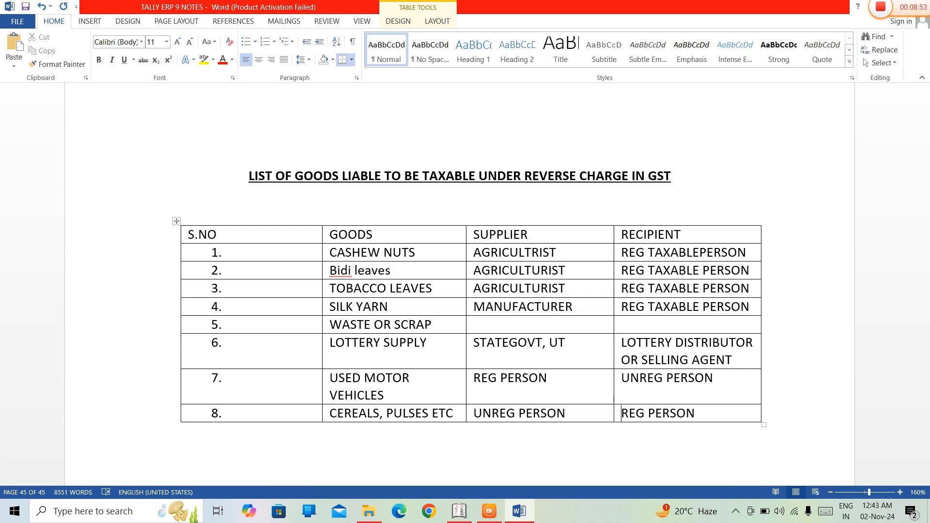
{"action": "key", "text": "Right"}
{"action": "key", "text": "Right"}
{"action": "key", "text": "Right"}
{"action": "key", "text": "Right"}
{"action": "key", "text": "Right"}
{"action": "key", "text": "Right"}
{"action": "key", "text": "Return"}
{"action": "key", "text": "BackSpace"}
- Add a ninth row and enter USEd MACHINERY as its goods
{"action": "key", "text": "Tab"}
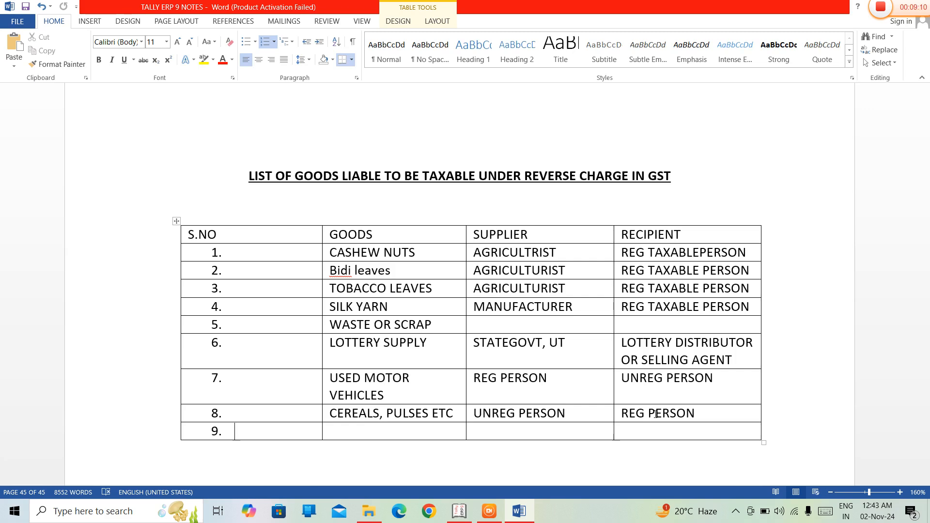
{"action": "type", "text": "OL"}
{"action": "key", "text": "BackSpace"}
{"action": "key", "text": "BackSpace"}
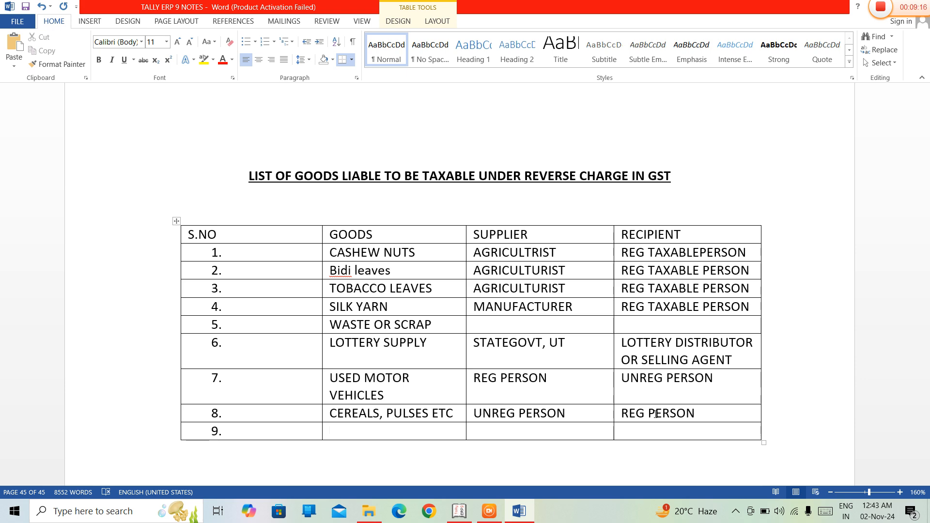
{"action": "type", "text": "USEd MACHINERY"}
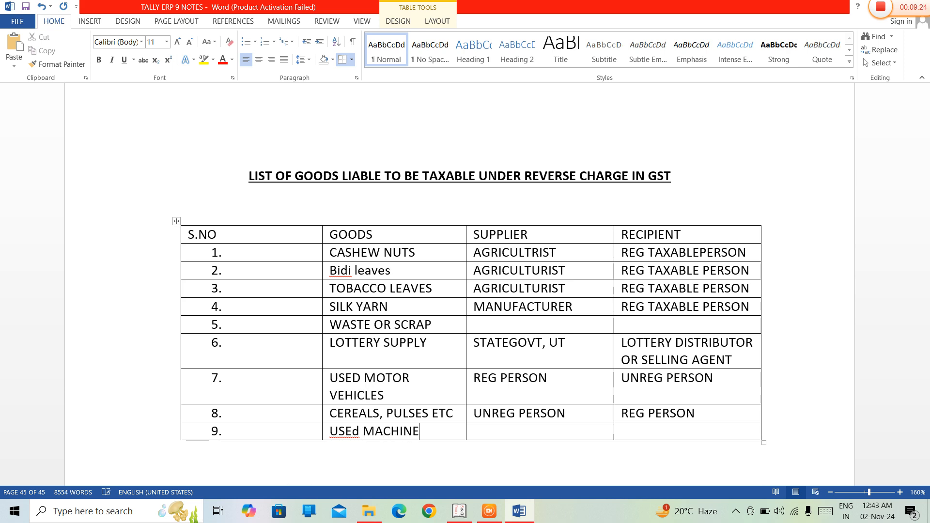
- Enter REG PERSON as the supplier and NON-REG PERSON as the recipient for the machinery in row 9
{"action": "key", "text": "Tab"}
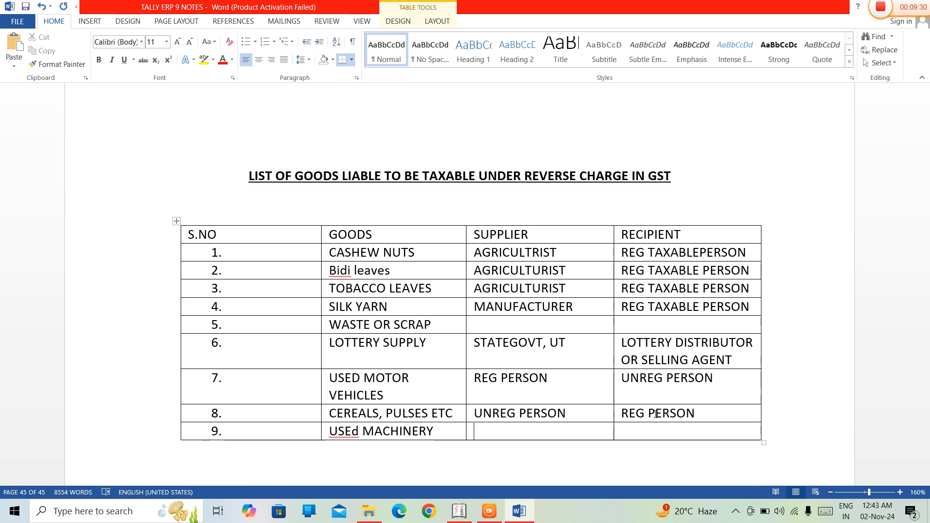
{"action": "type", "text": "REG "}
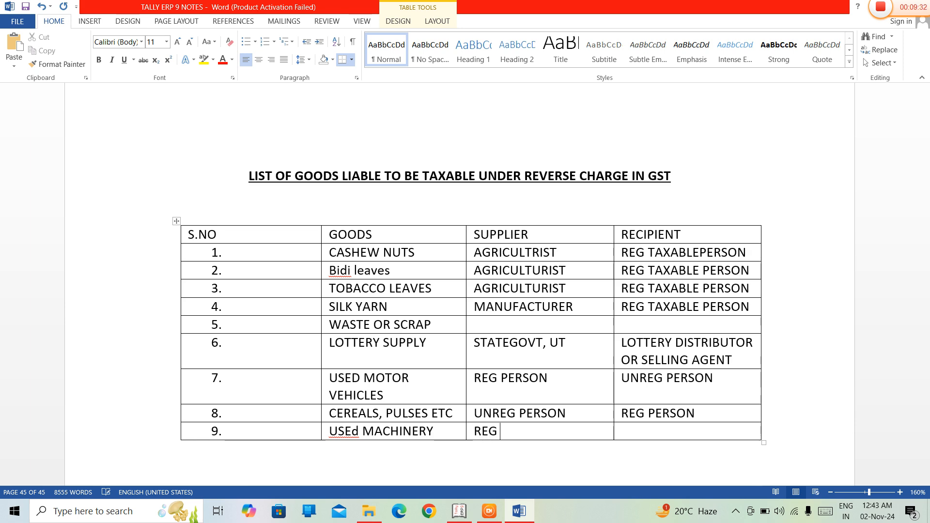
{"action": "type", "text": "PERSON"}
{"action": "key", "text": "Tab"}
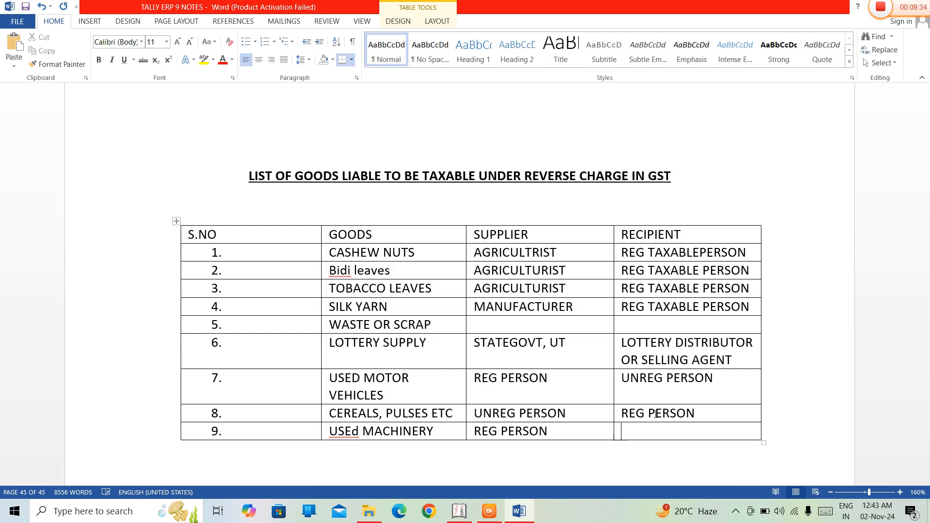
{"action": "type", "text": "NON-REG PERSON"}
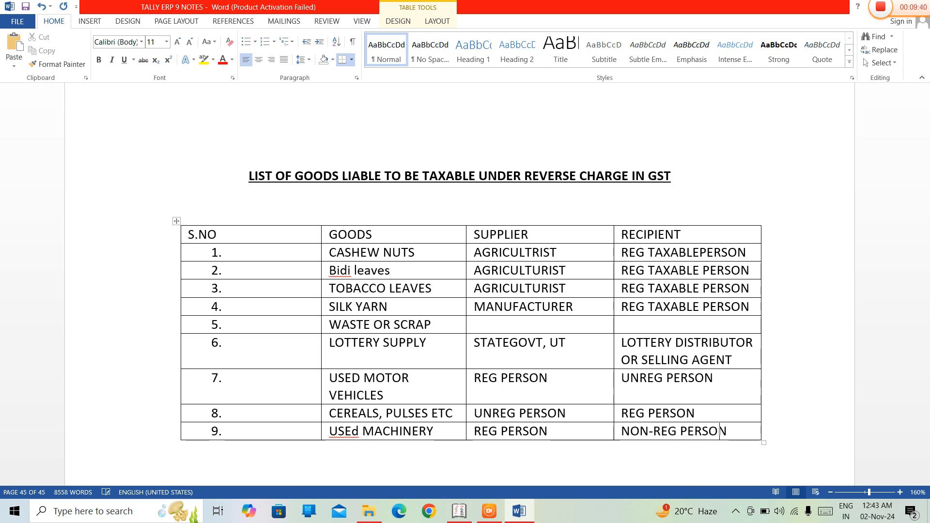
- Add a tenth row to the table and enter OLD OR USED in its S.NO cell
{"action": "key", "text": "Tab"}
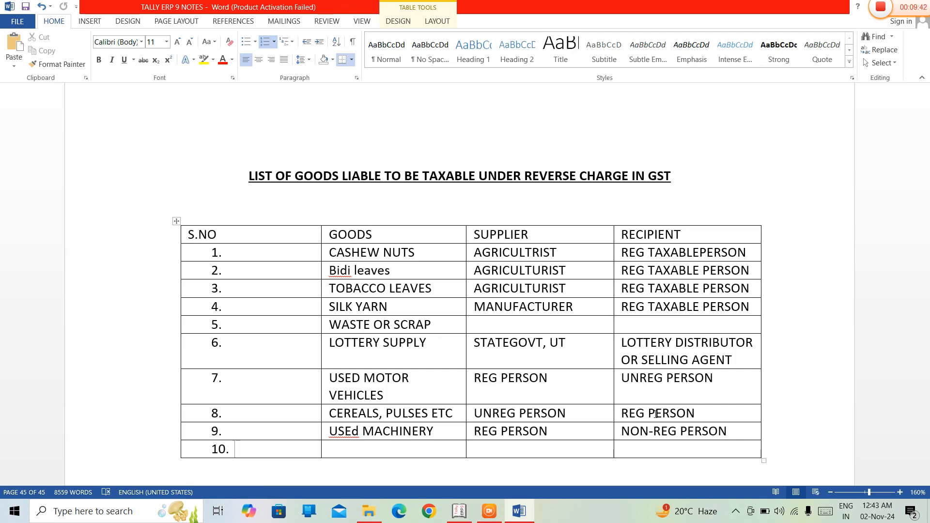
{"action": "type", "text": "OLD"}
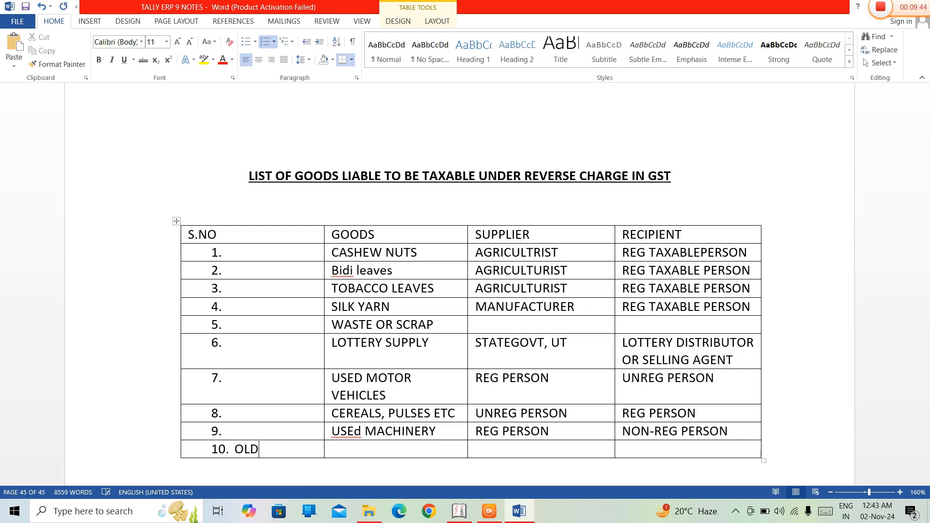
{"action": "type", "text": " OR USED"}
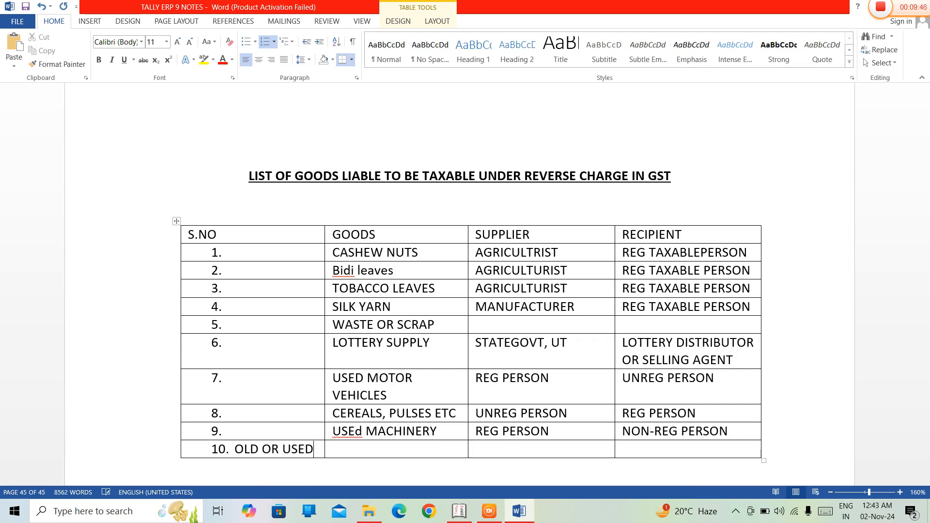
- Move the OLD OR USED text from row 10's S.NO cell into its GOODS cell and complete it as OLD OR USED GOODS
{"action": "key", "text": "shift+Left"}
{"action": "key", "text": "shift+Left"}
{"action": "key", "text": "shift+Left"}
{"action": "key", "text": "shift+Left"}
{"action": "key", "text": "shift+Left"}
{"action": "key", "text": "shift+Left"}
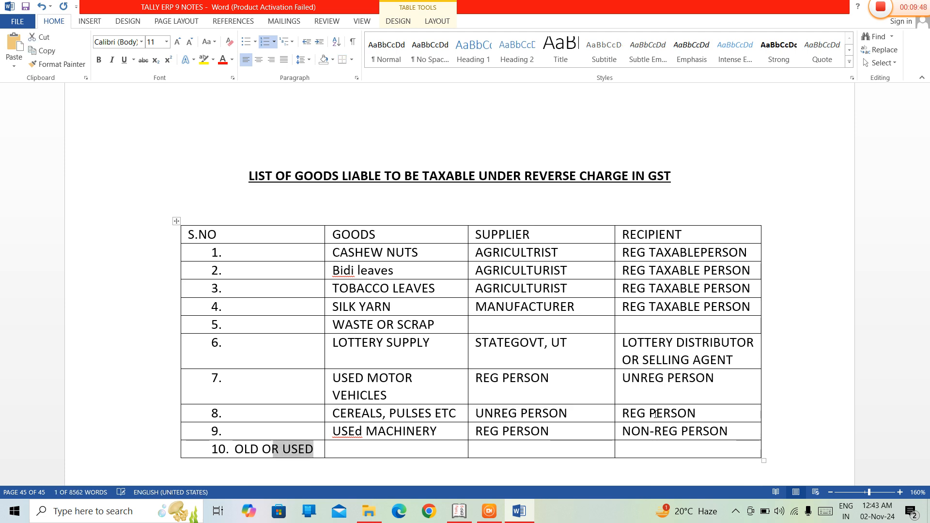
{"action": "key", "text": "shift+Left"}
{"action": "key", "text": "shift+Left"}
{"action": "key", "text": "shift+Left"}
{"action": "key", "text": "shift+Left"}
{"action": "key", "text": "shift+Left"}
{"action": "key", "text": "ctrl+c"}
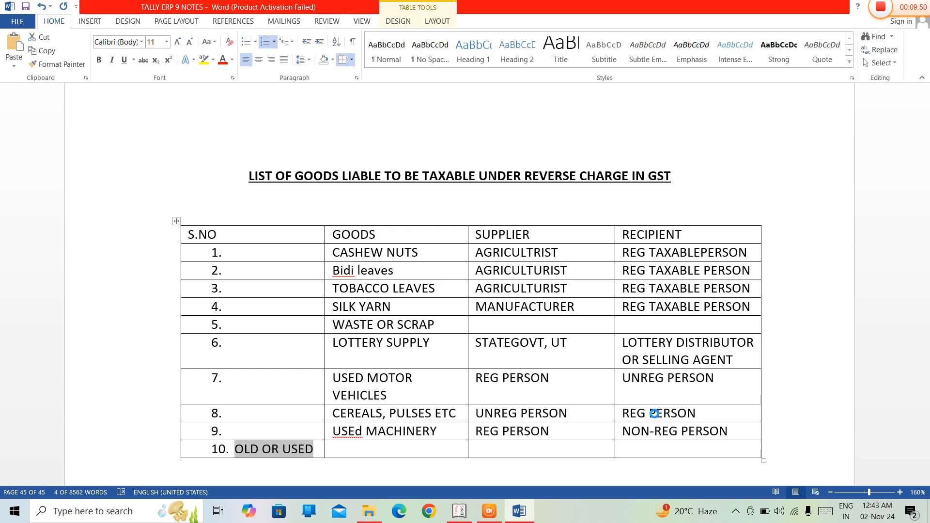
{"action": "key", "text": "BackSpace"}
{"action": "key", "text": "Tab"}
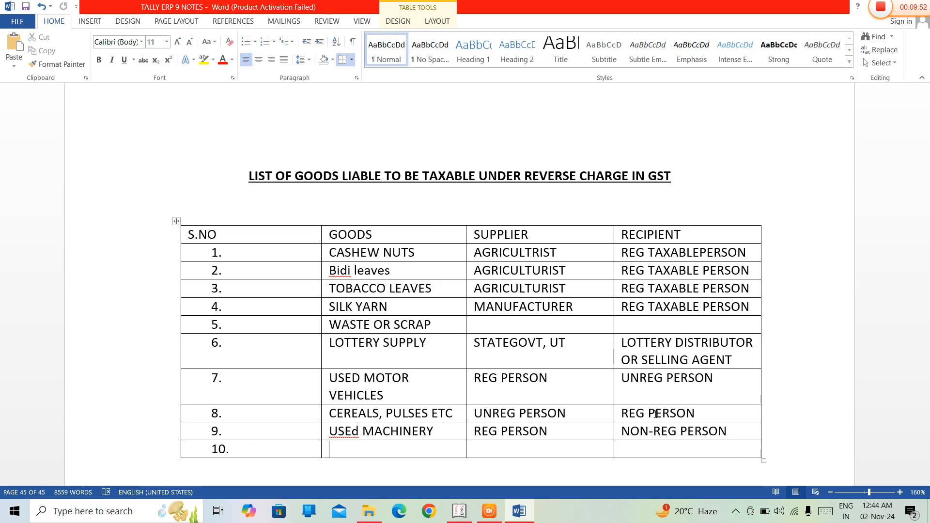
{"action": "key", "text": "ctrl+v"}
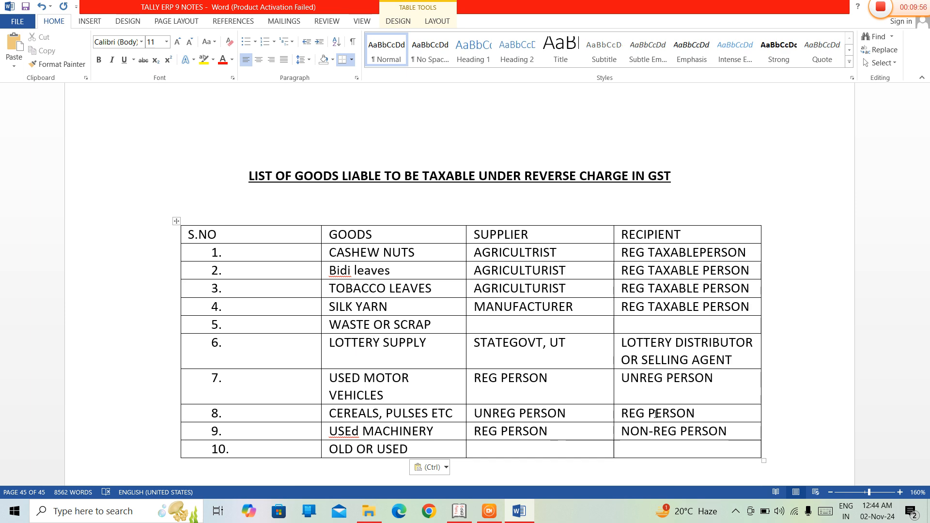
{"action": "type", "text": "GOODS"}
{"action": "key", "text": "Tab"}
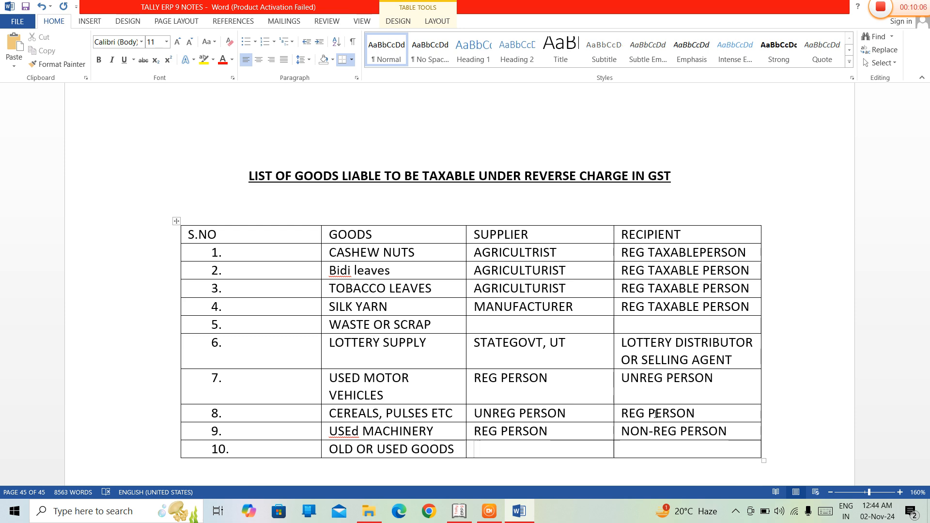
- Enter UNREG PERSON as the supplier and REG PERSON as the recipient for the old or used goods in row 10
{"action": "type", "text": "UNREG"}
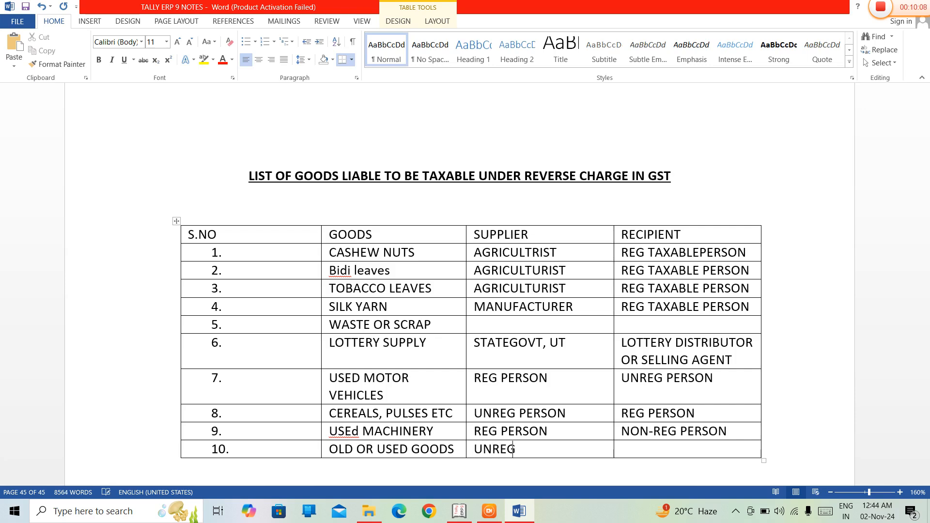
{"action": "type", "text": " PERSON"}
{"action": "key", "text": "Tab"}
{"action": "type", "text": "REG PERSON"}
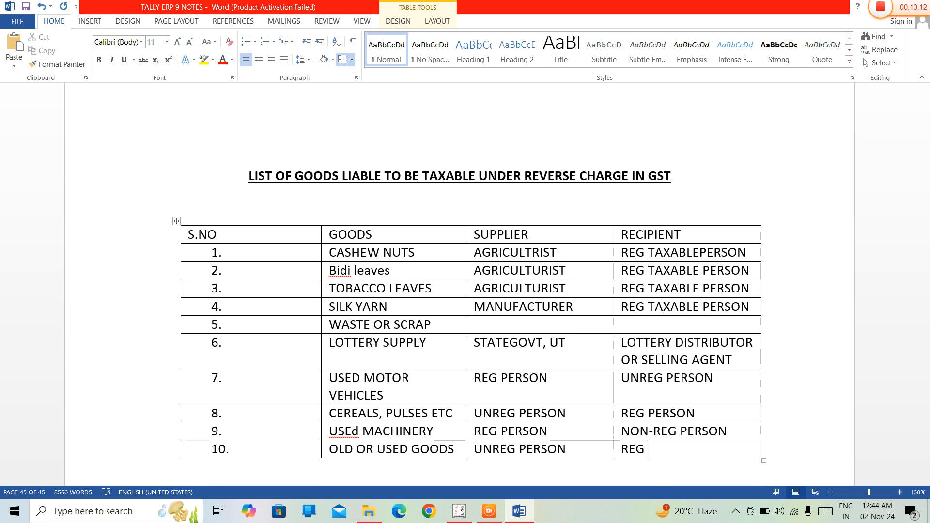